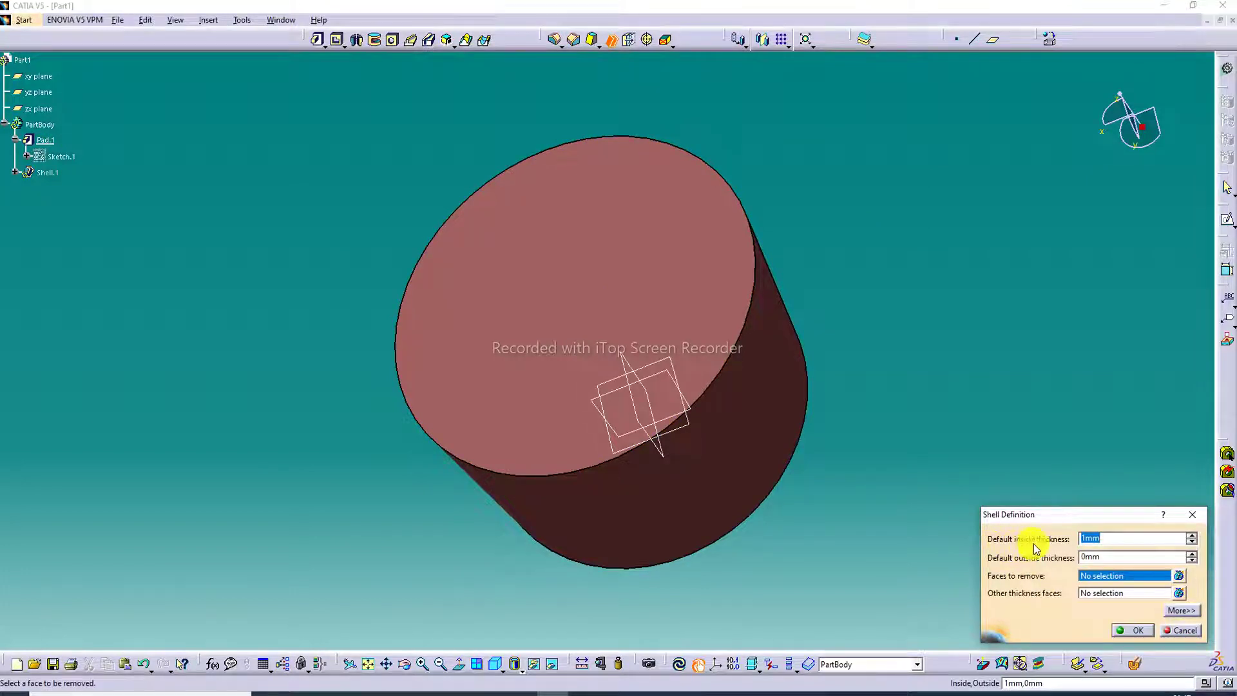
Shell the cylinder with a 1 mm inside and 0 mm outside thickness, removing its top circular face
{"action": "left_click", "coordinate": [1088, 540]}
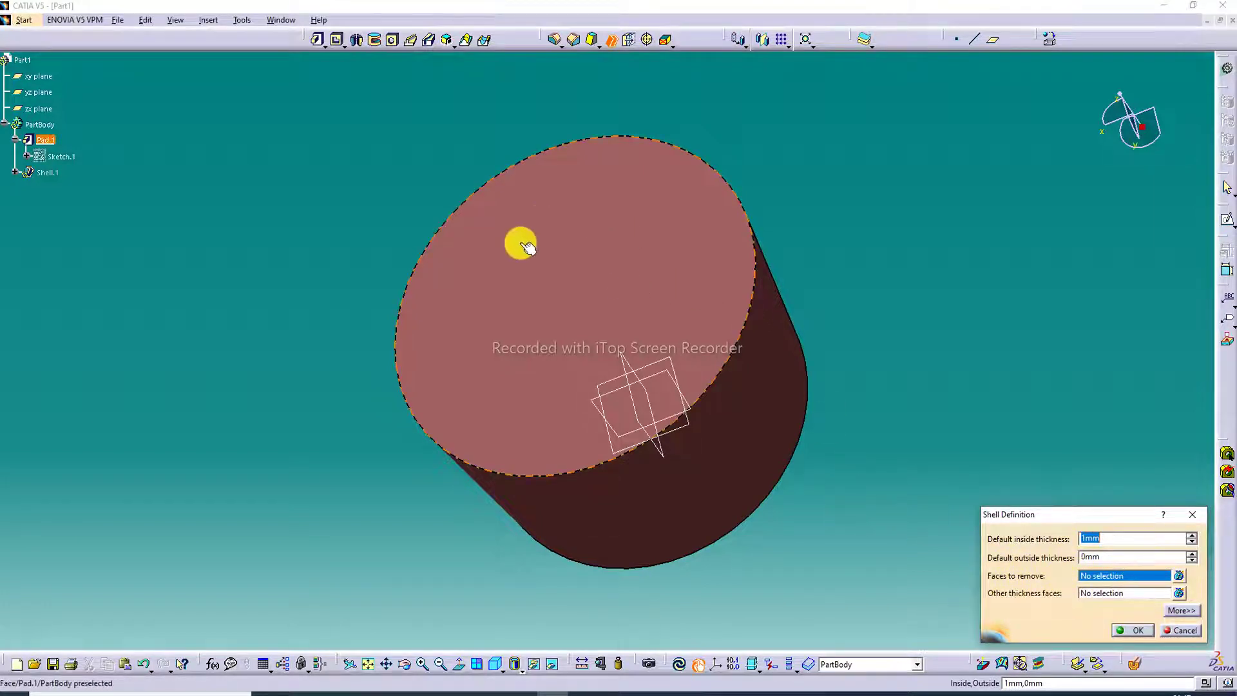
{"action": "left_click", "coordinate": [643, 277]}
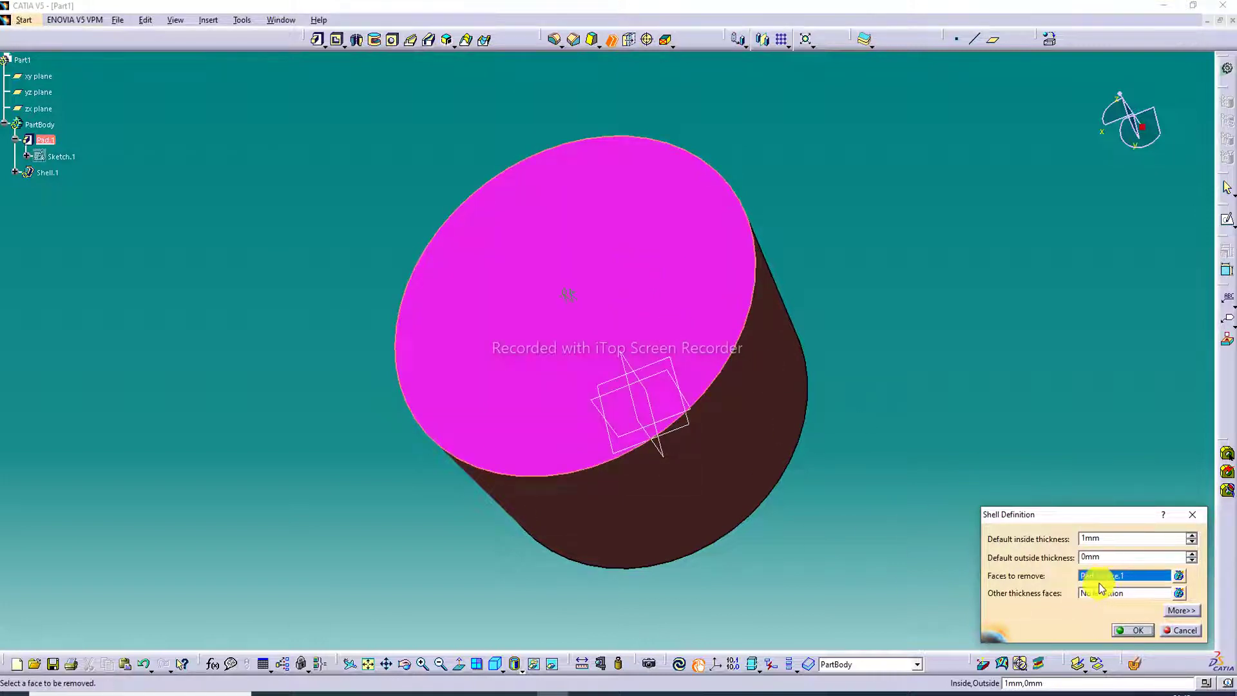
{"action": "left_click", "coordinate": [1097, 536]}
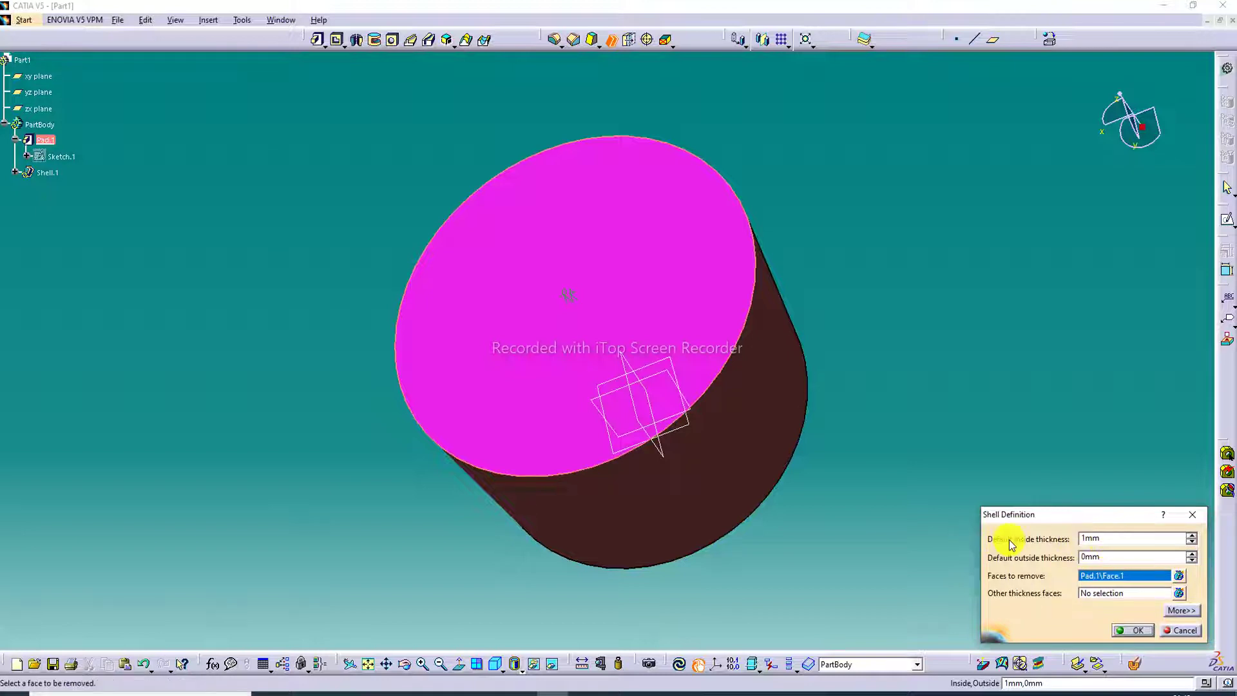
{"action": "left_click", "coordinate": [1139, 630]}
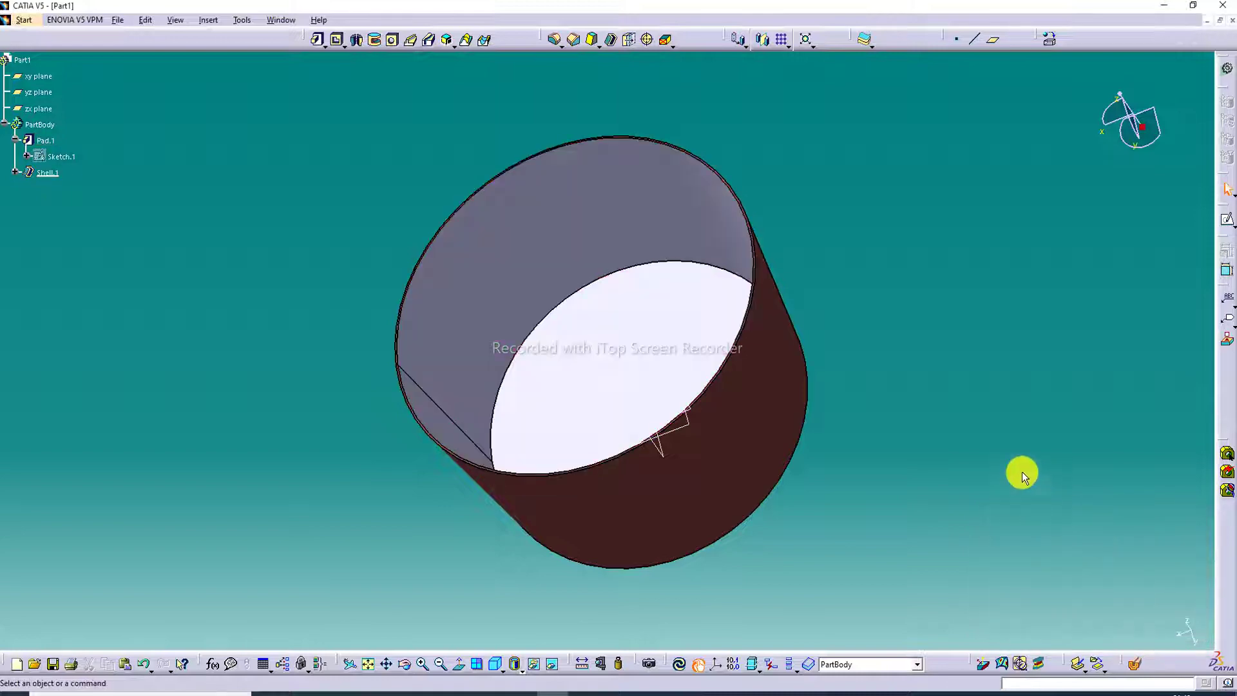
Set the fill color of the Shell.1 feature to salmon pink in its graphic properties
{"action": "middle_click_drag", "start_coordinate": [872, 183], "coordinate": [1012, 217]}
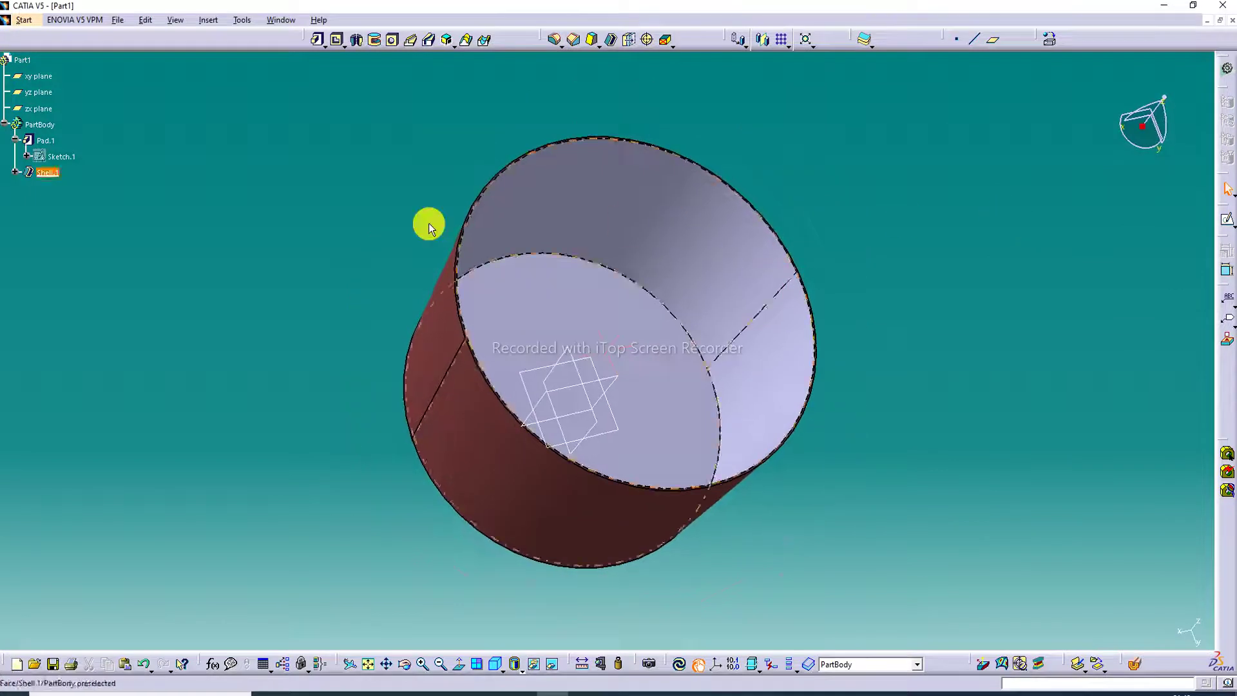
{"action": "right_click", "coordinate": [55, 174]}
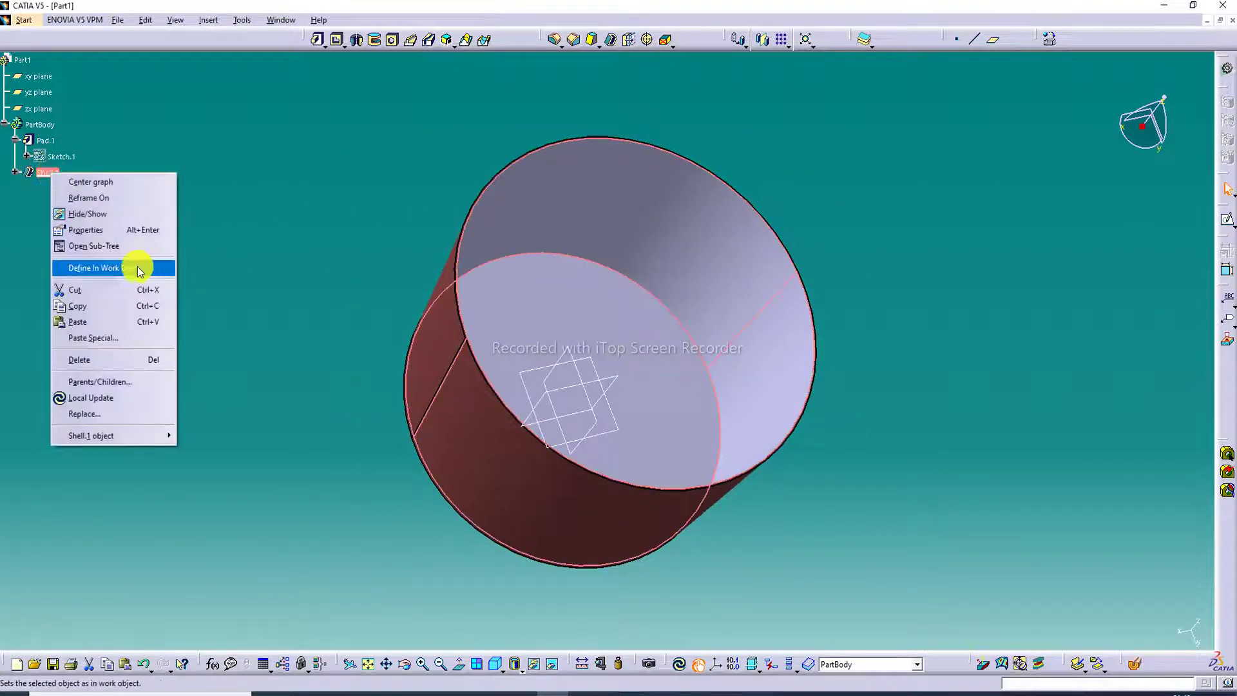
{"action": "left_click", "coordinate": [120, 233]}
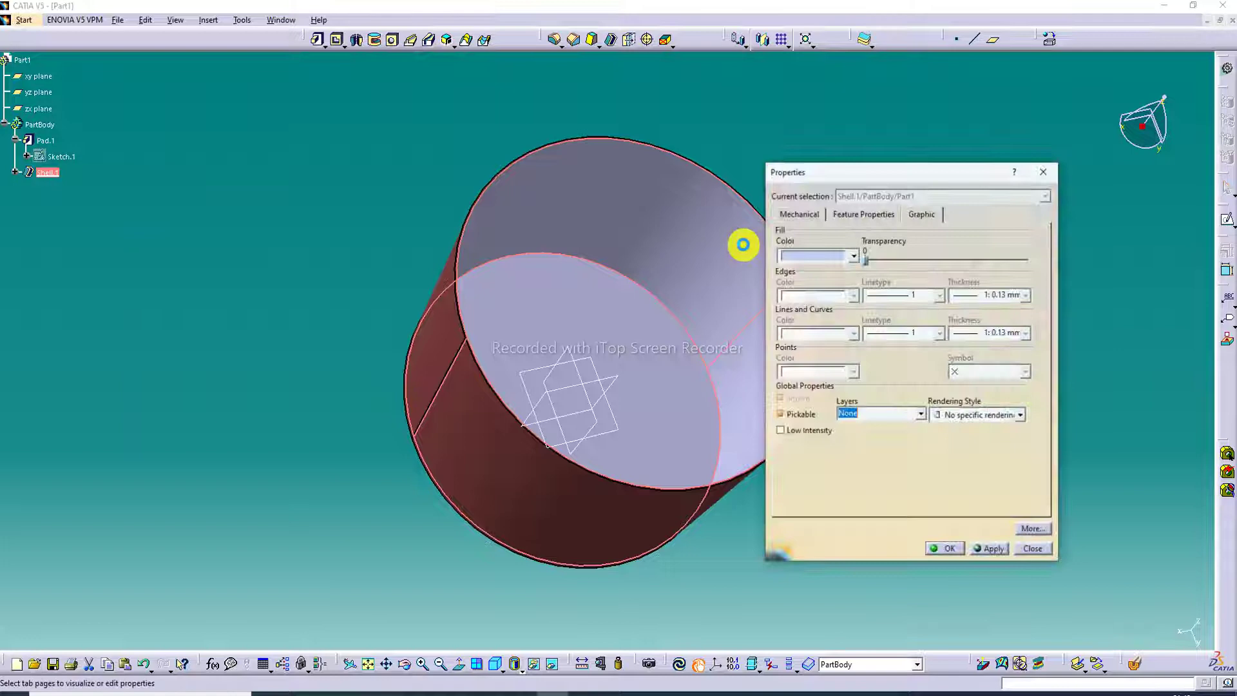
{"action": "left_click", "coordinate": [852, 255]}
{"action": "left_click", "coordinate": [842, 335]}
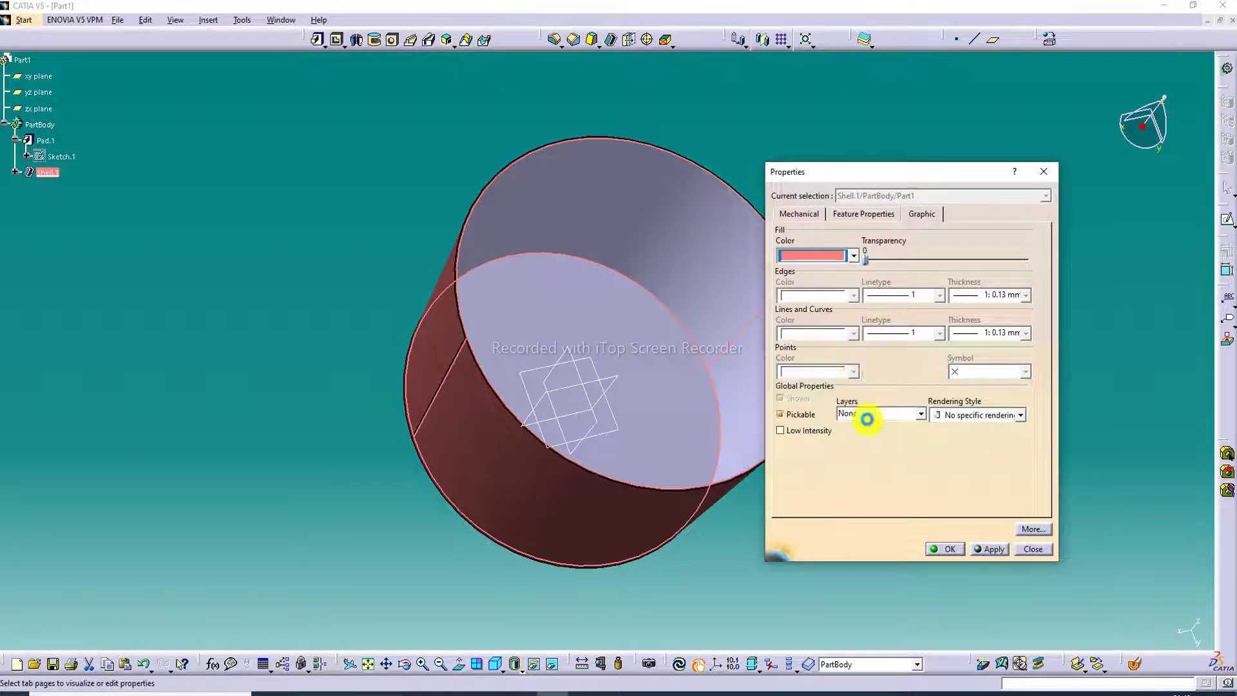
{"action": "left_click", "coordinate": [945, 549]}
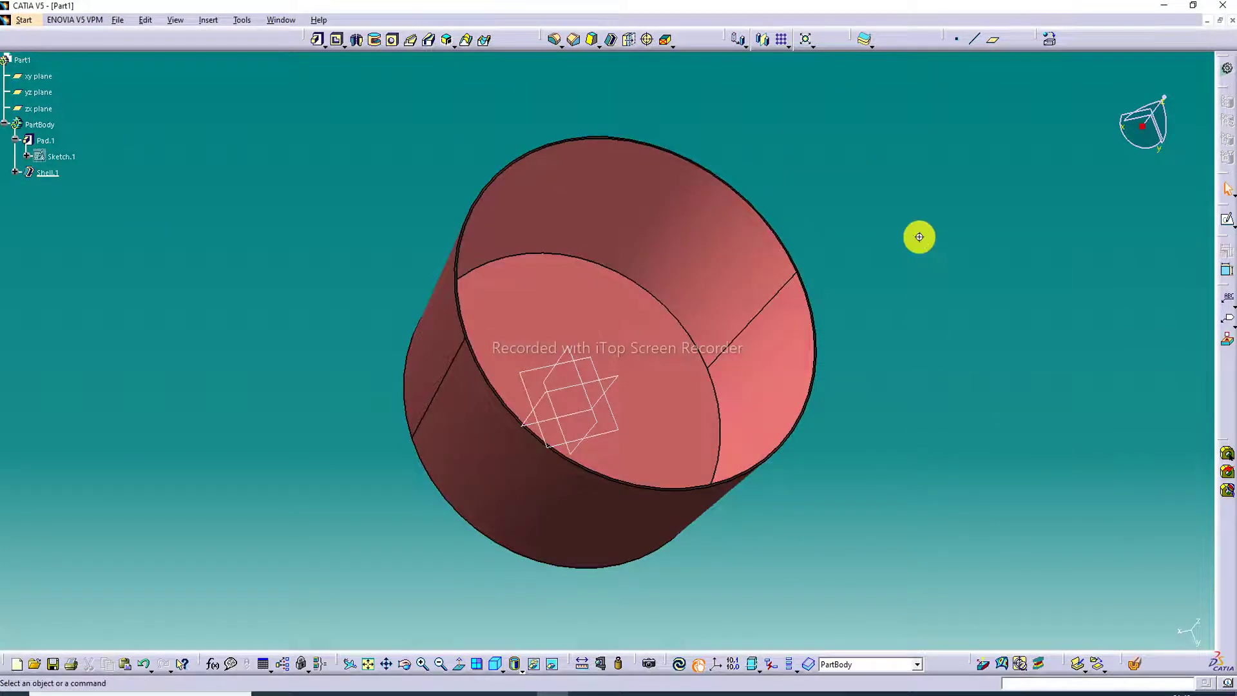
Edit the shell and set its default inside thickness to 3 mm
{"action": "middle_click_drag", "start_coordinate": [920, 237], "coordinate": [875, 204]}
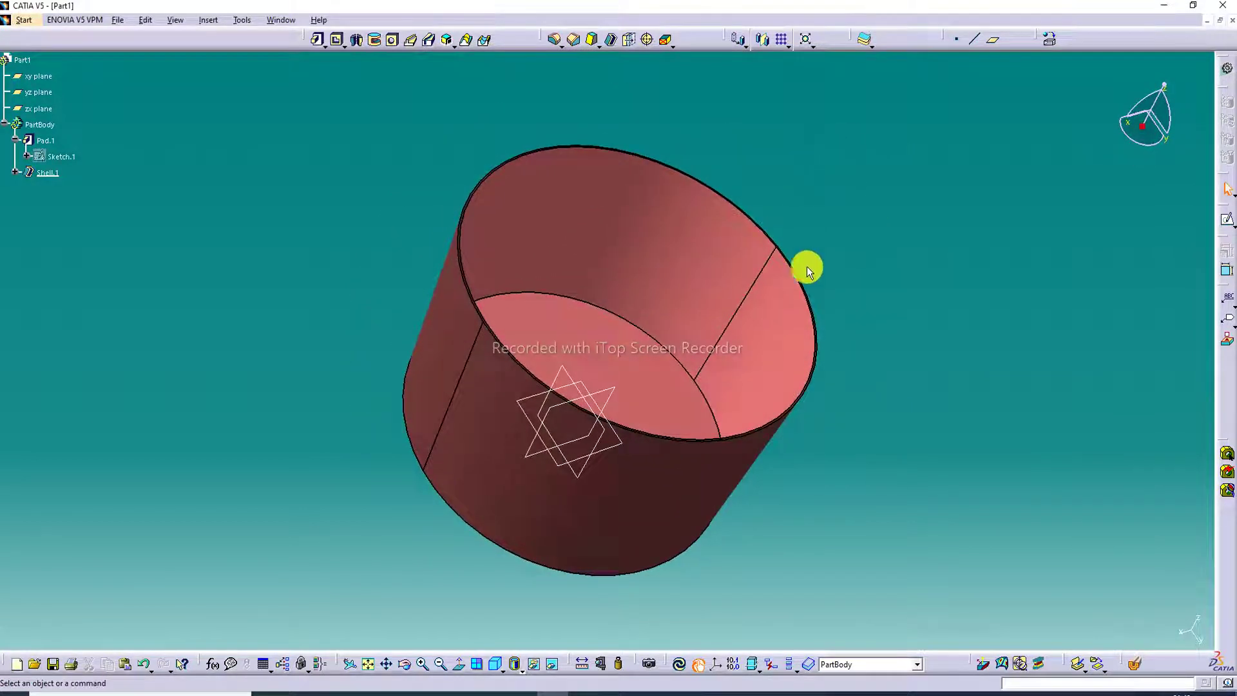
{"action": "double_click", "coordinate": [744, 335]}
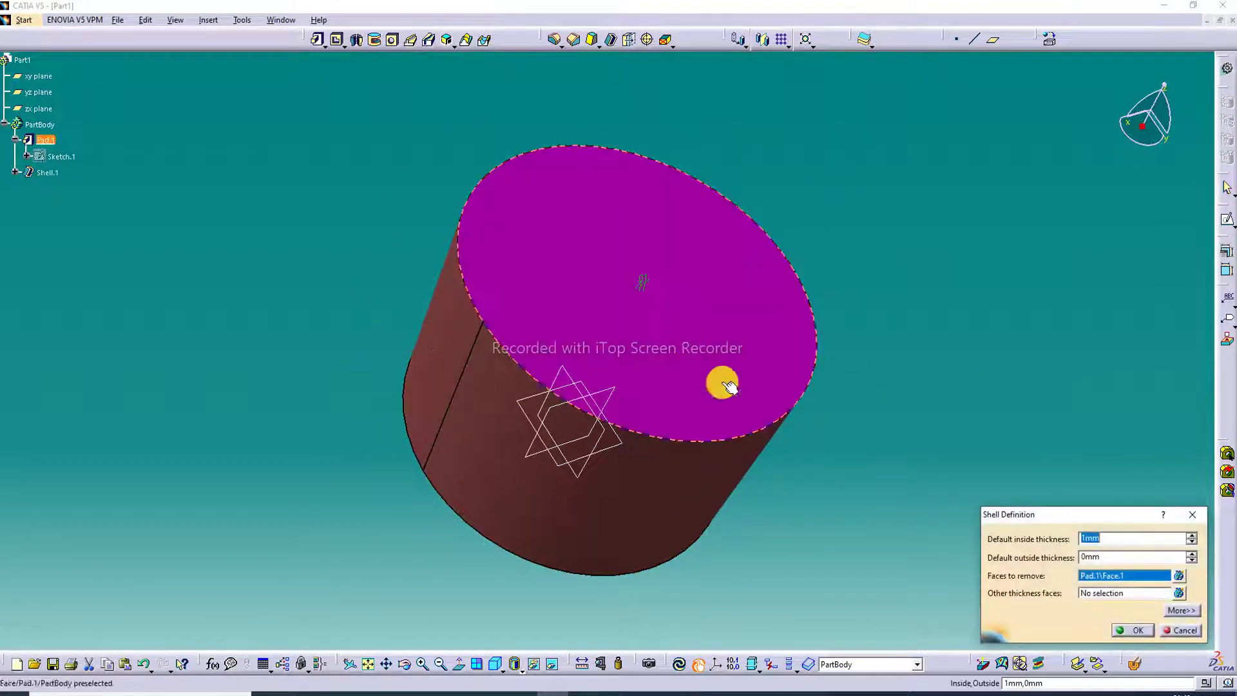
{"action": "left_click", "coordinate": [1192, 534]}
{"action": "left_click", "coordinate": [1192, 534]}
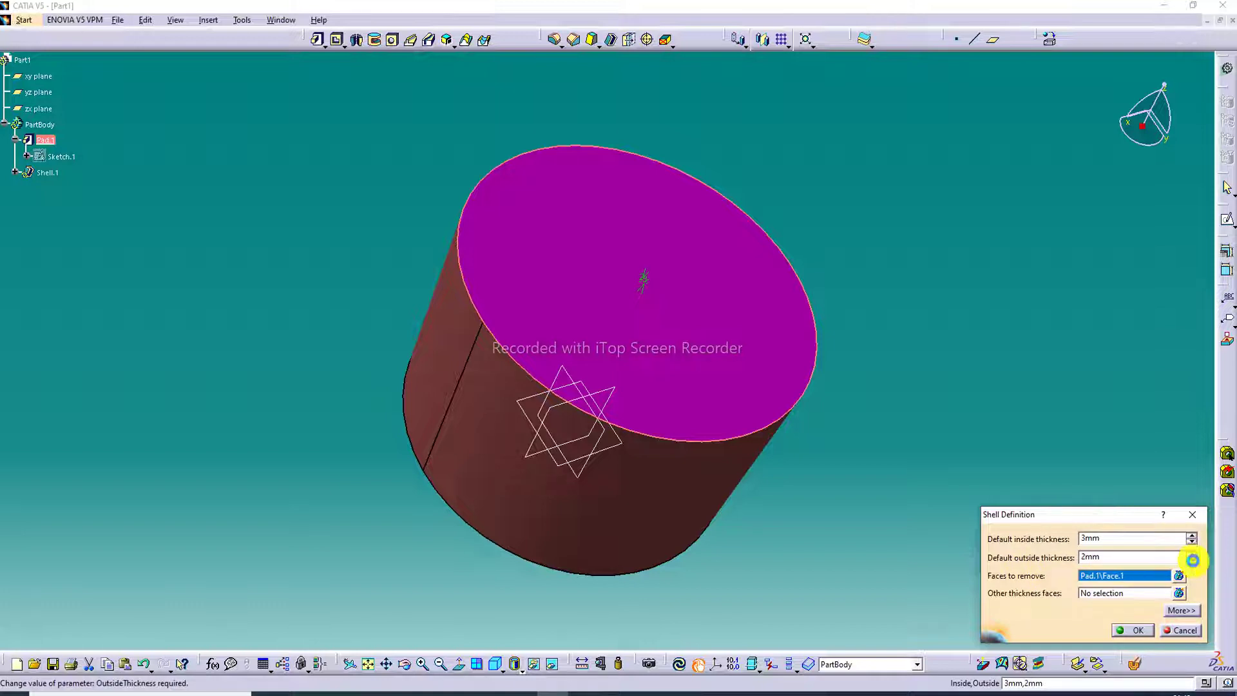
{"action": "left_click", "coordinate": [1193, 561]}
{"action": "left_click", "coordinate": [1192, 560]}
{"action": "left_click", "coordinate": [1135, 630]}
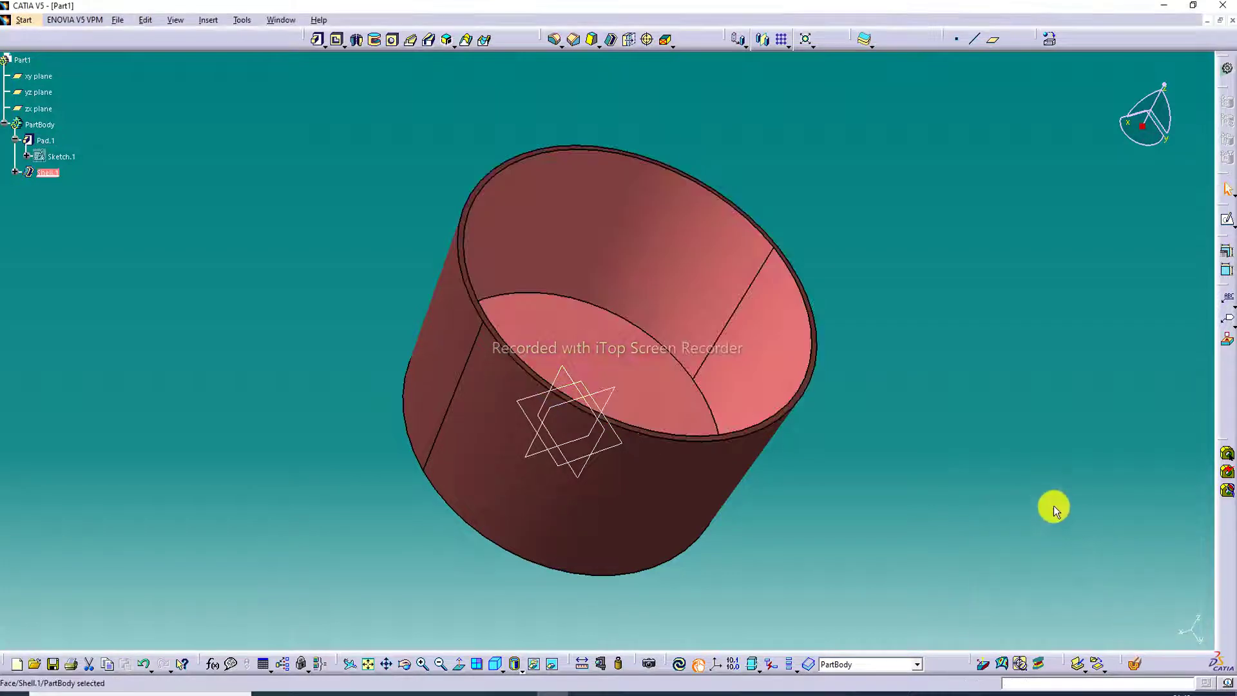
Edit the shell again and set its default inside thickness to 5 mm
{"action": "middle_click_drag", "start_coordinate": [643, 188], "coordinate": [569, 308]}
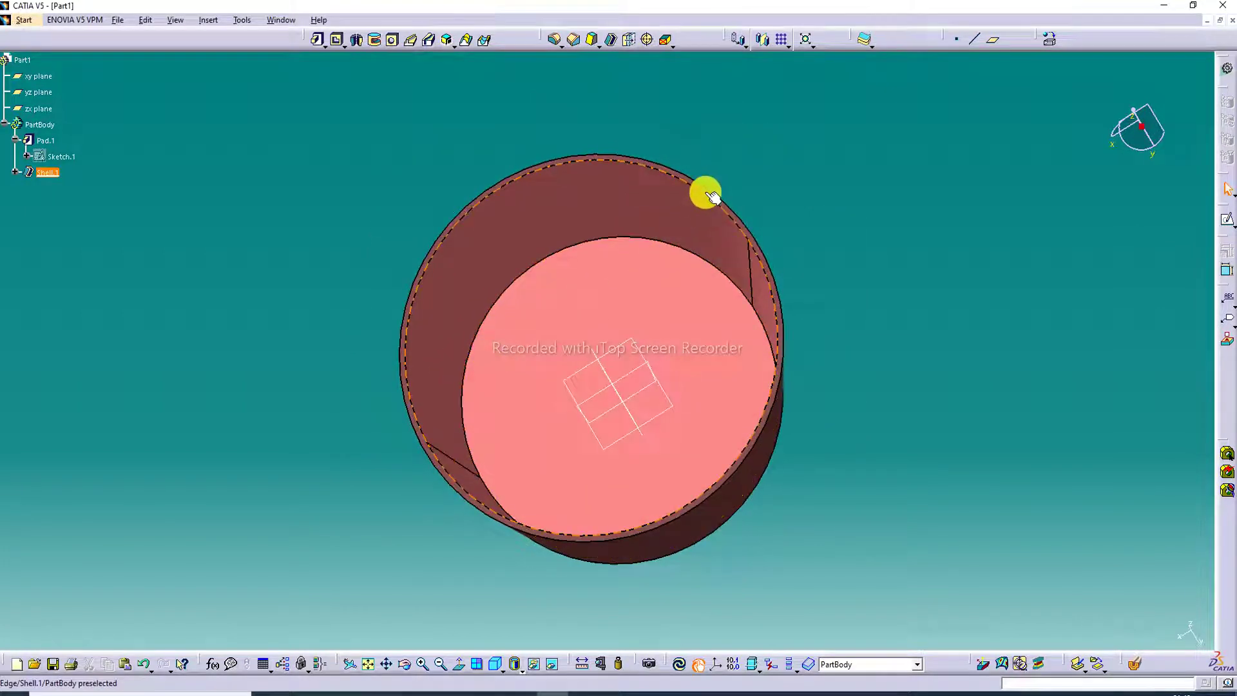
{"action": "double_click", "coordinate": [636, 295]}
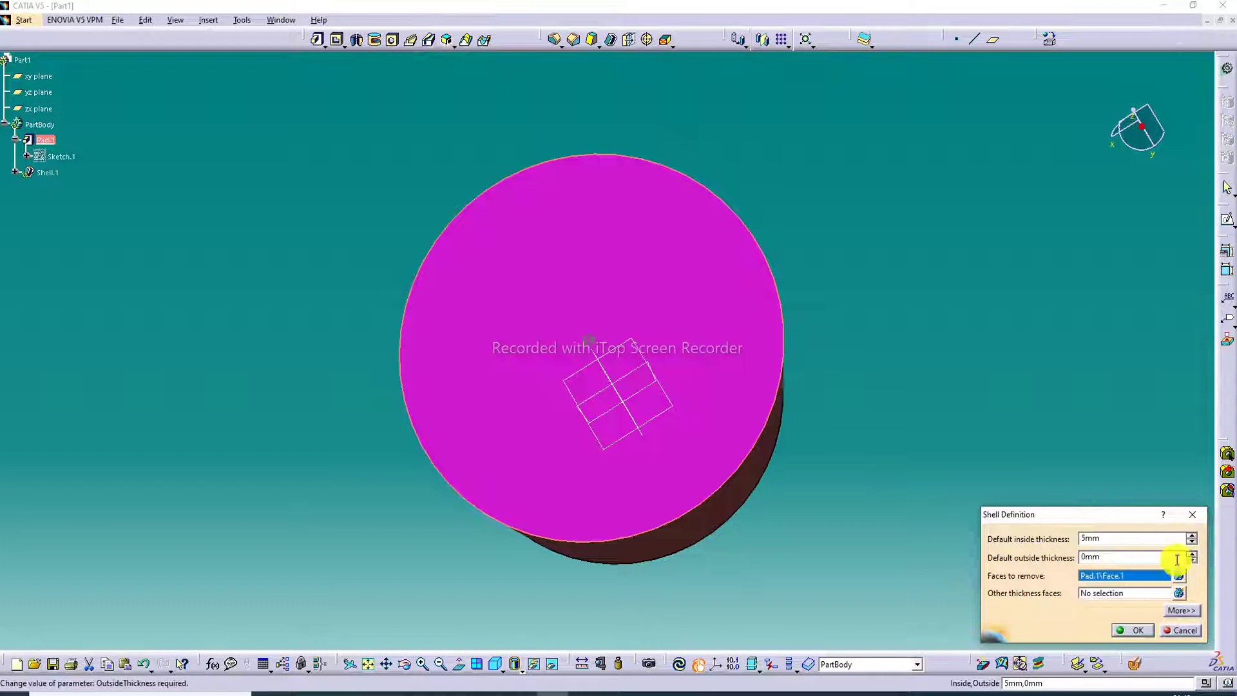
{"action": "left_click", "coordinate": [1140, 630]}
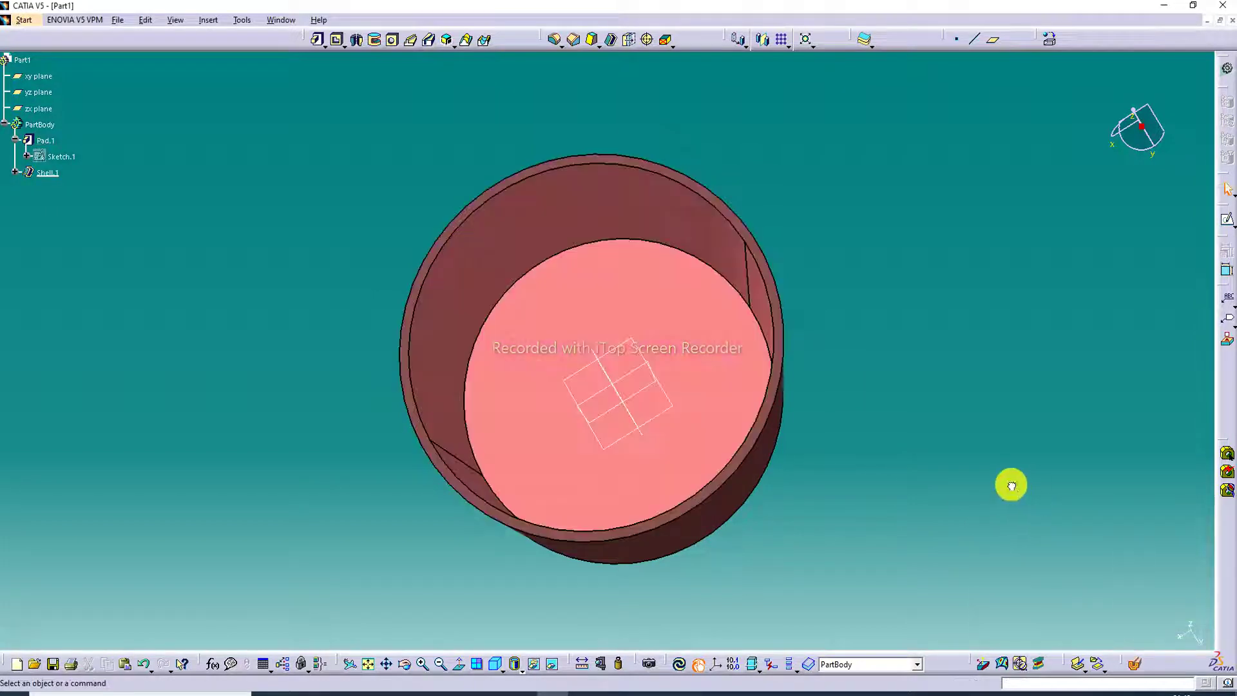
Raise the shell's default outside thickness above zero so the wall also thickens outward
{"action": "middle_click_drag", "start_coordinate": [708, 191], "coordinate": [765, 130]}
{"action": "double_click", "coordinate": [635, 291]}
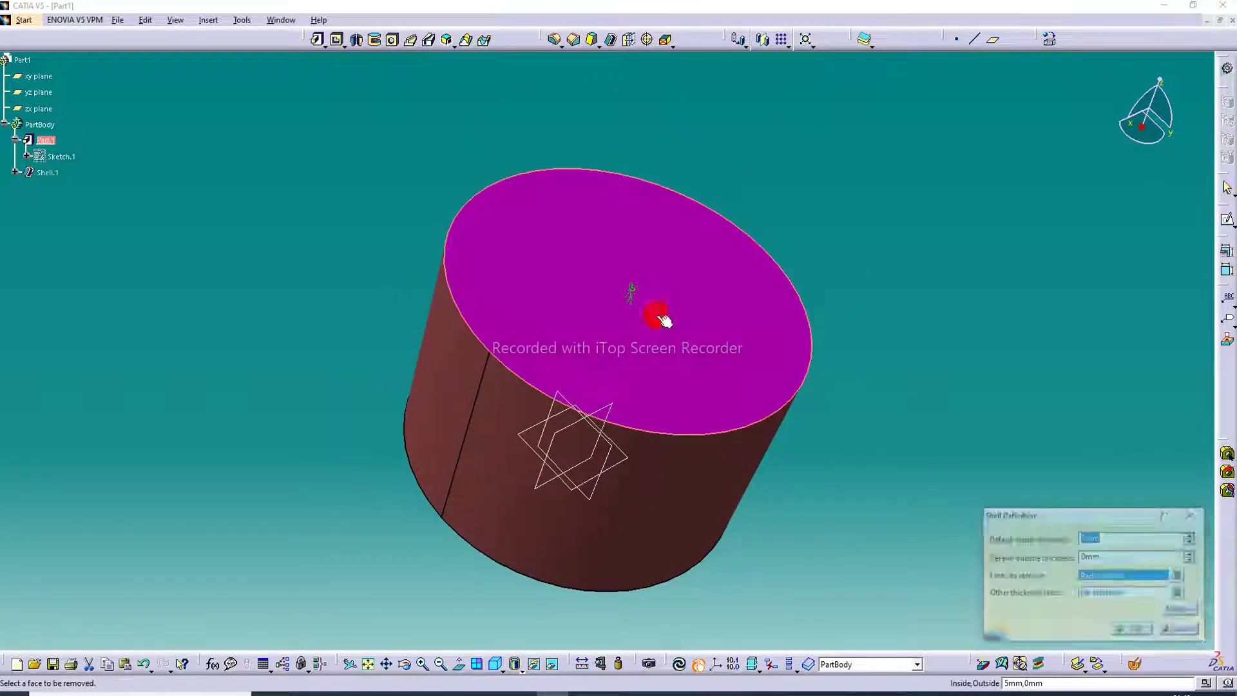
{"action": "left_click", "coordinate": [1192, 560]}
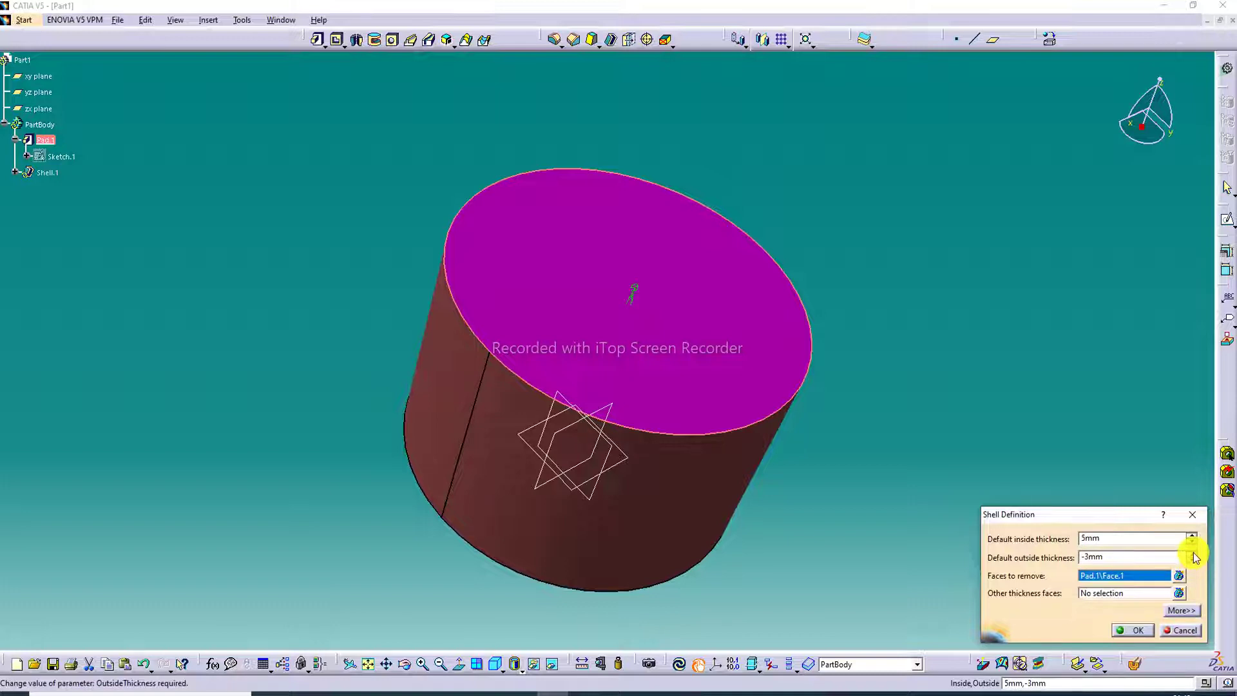
{"action": "double_click", "coordinate": [1192, 555]}
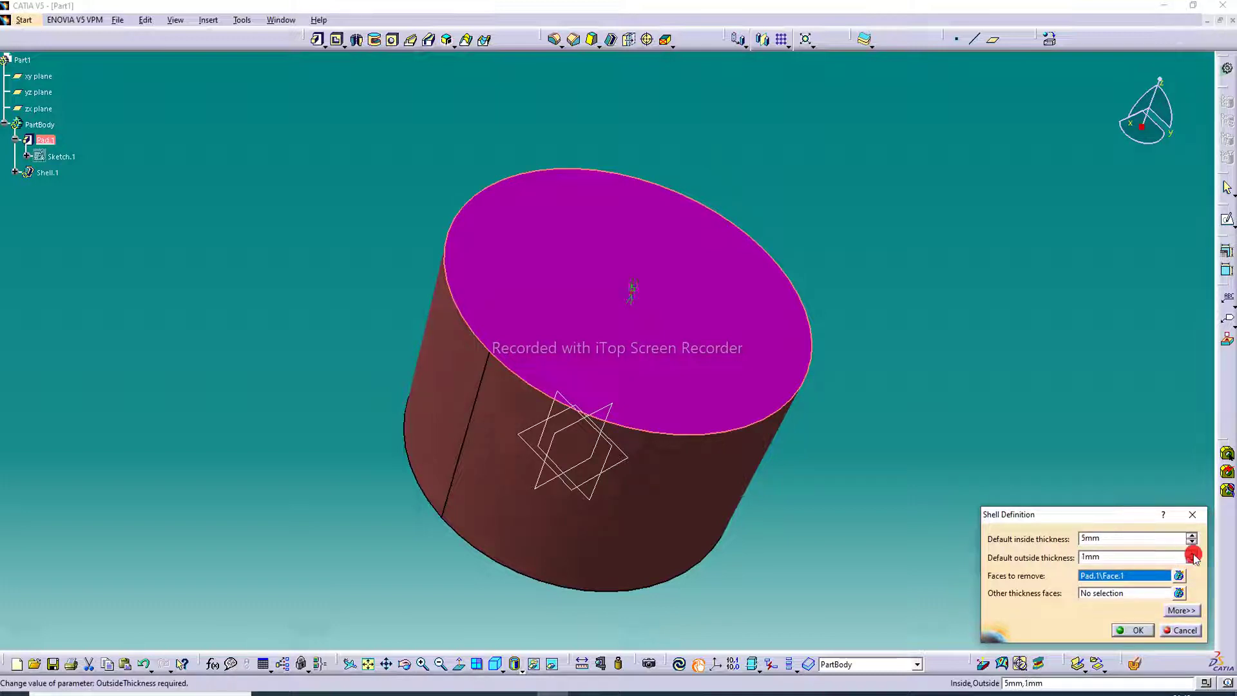
{"action": "left_click", "coordinate": [1137, 632]}
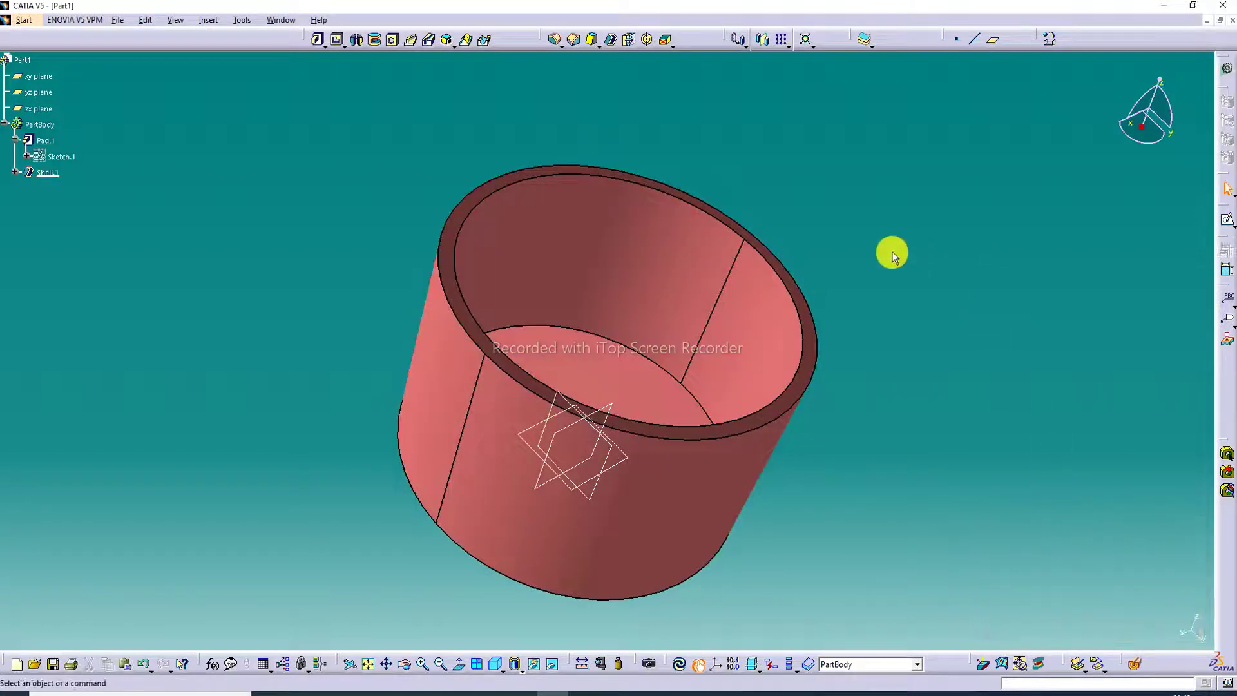
Color the inner cylindrical face of the shell orange through its graphic properties
{"action": "middle_click_drag", "start_coordinate": [892, 252], "coordinate": [795, 149]}
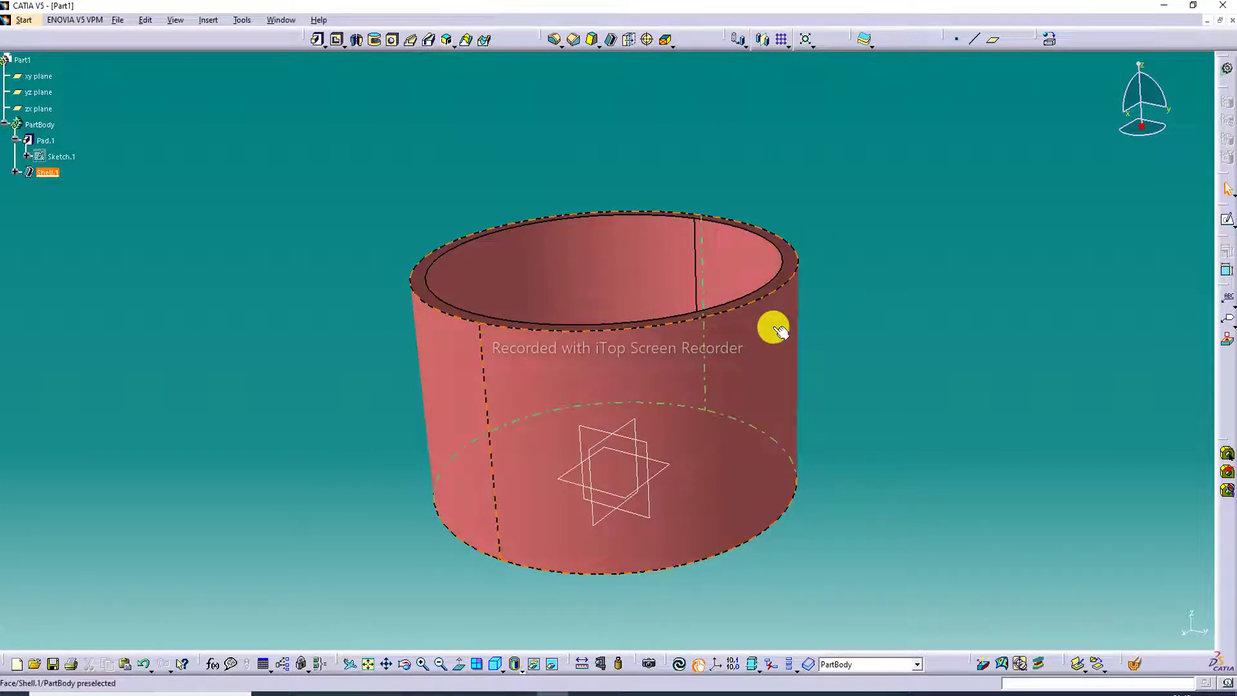
{"action": "middle_click_drag", "start_coordinate": [779, 331], "coordinate": [790, 455]}
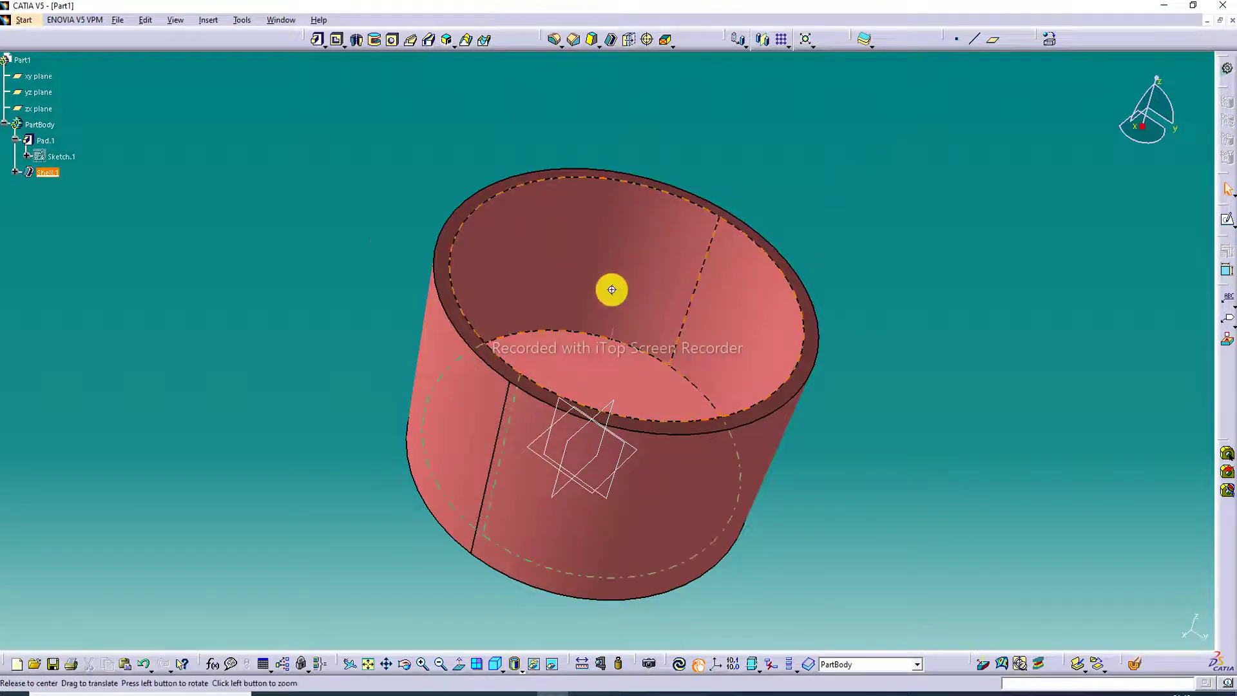
{"action": "middle_click_drag", "start_coordinate": [610, 288], "coordinate": [623, 321]}
{"action": "right_click", "coordinate": [585, 258]}
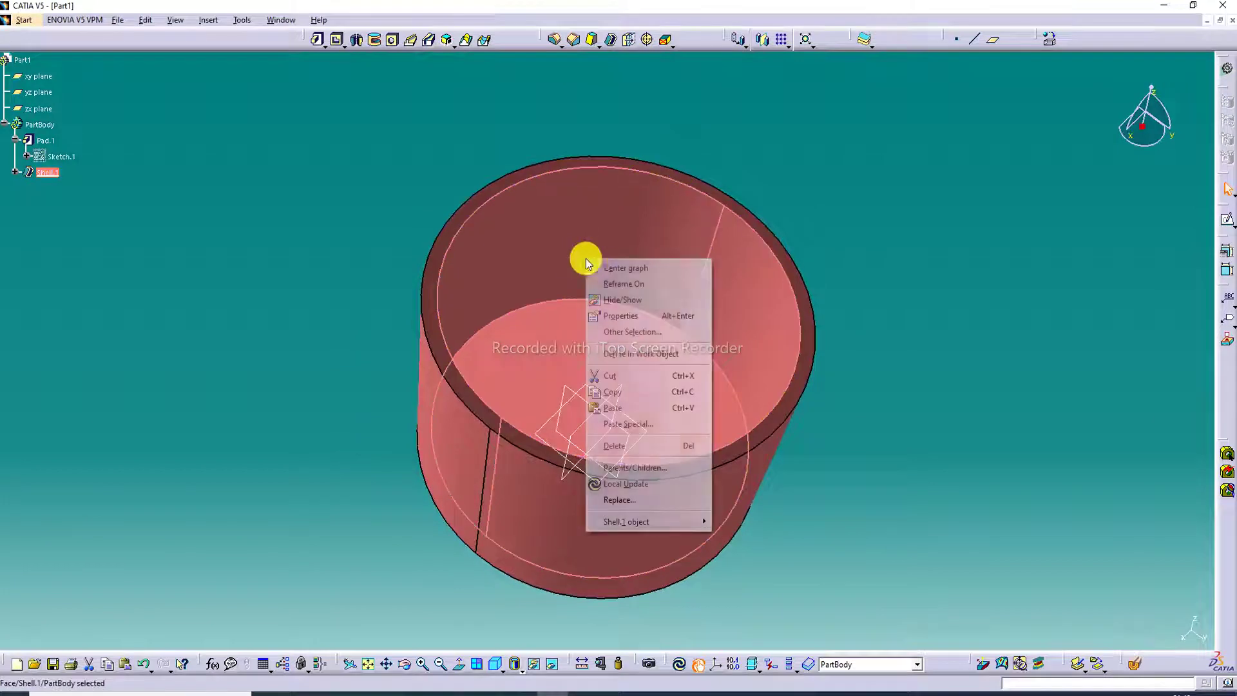
{"action": "left_click", "coordinate": [643, 317]}
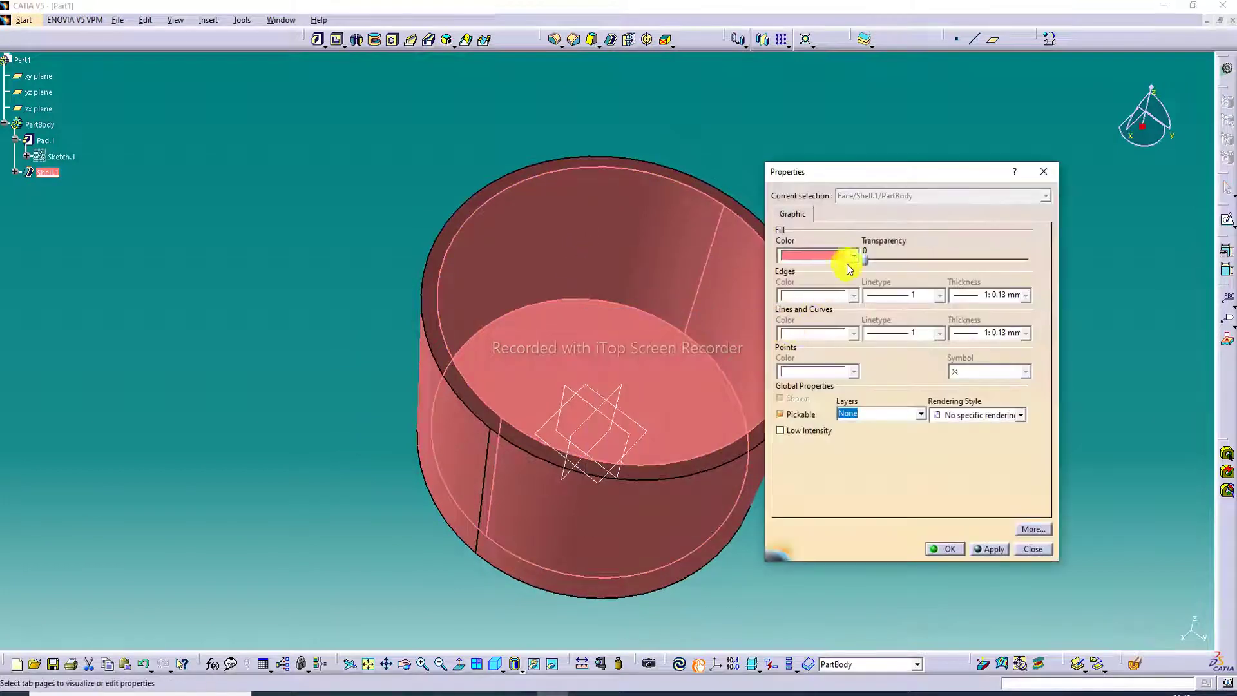
{"action": "left_click", "coordinate": [854, 256]}
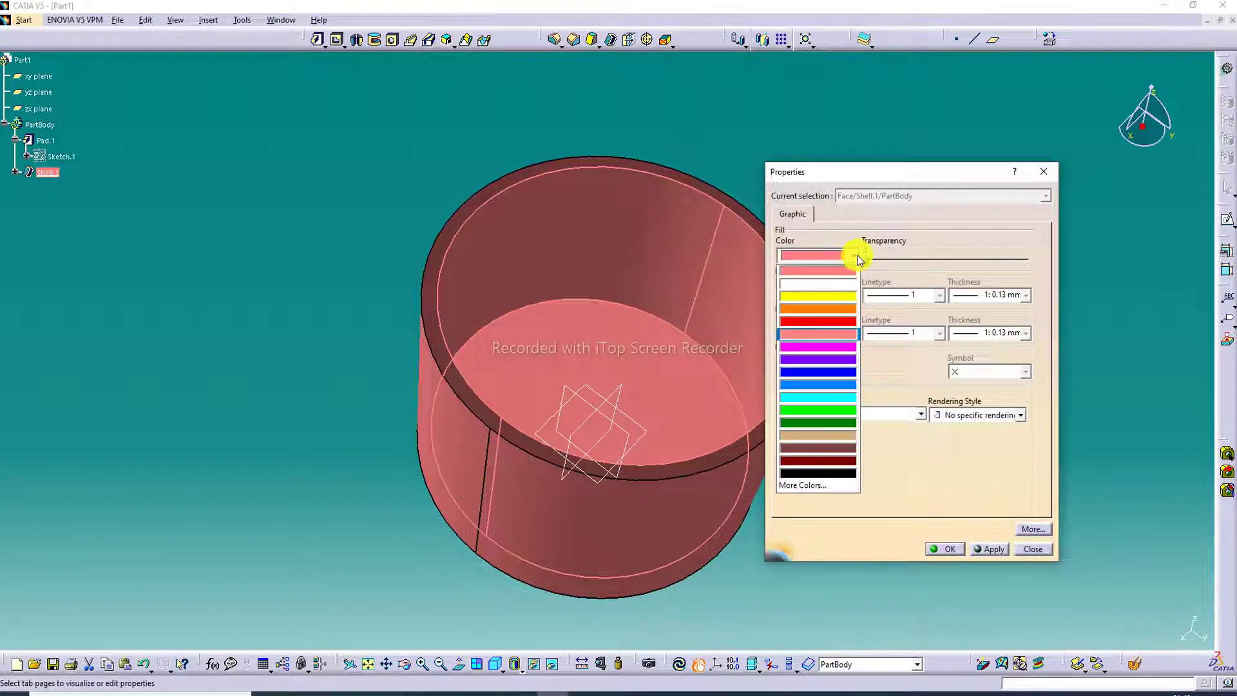
{"action": "left_click", "coordinate": [837, 308]}
{"action": "left_click", "coordinate": [947, 550]}
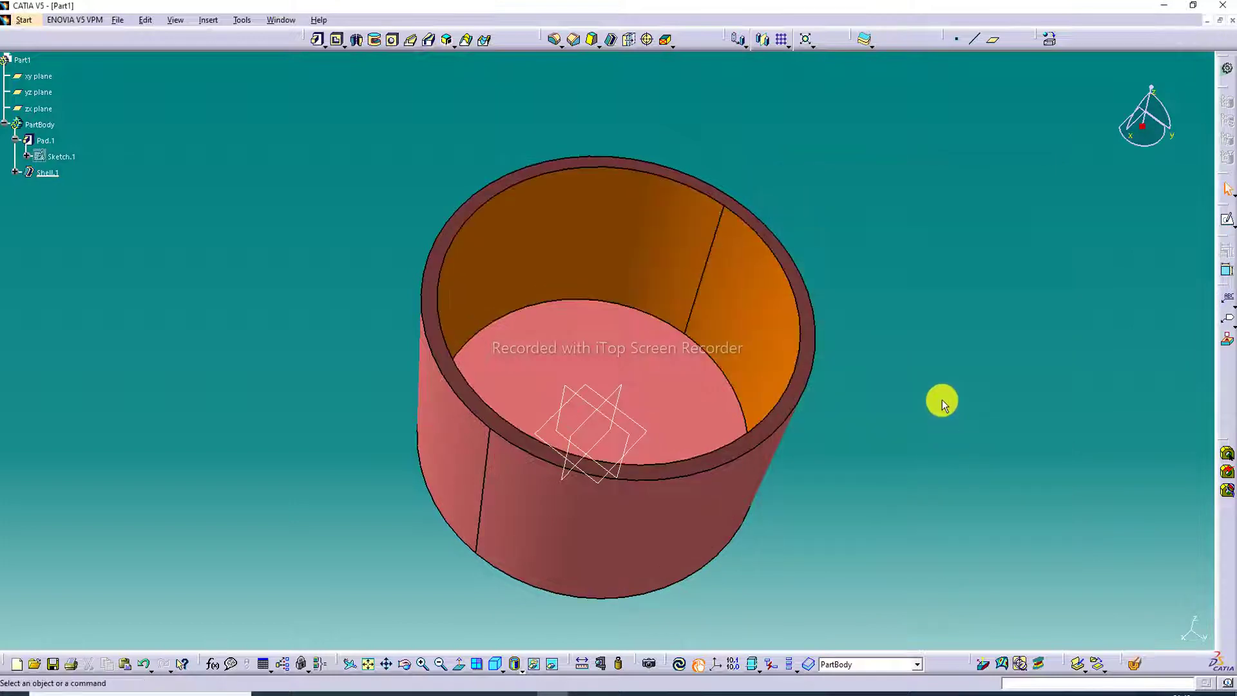
Color the outer cylindrical face of the shell magenta through its graphic properties
{"action": "middle_click_drag", "start_coordinate": [928, 312], "coordinate": [804, 380]}
{"action": "left_click", "coordinate": [789, 442]}
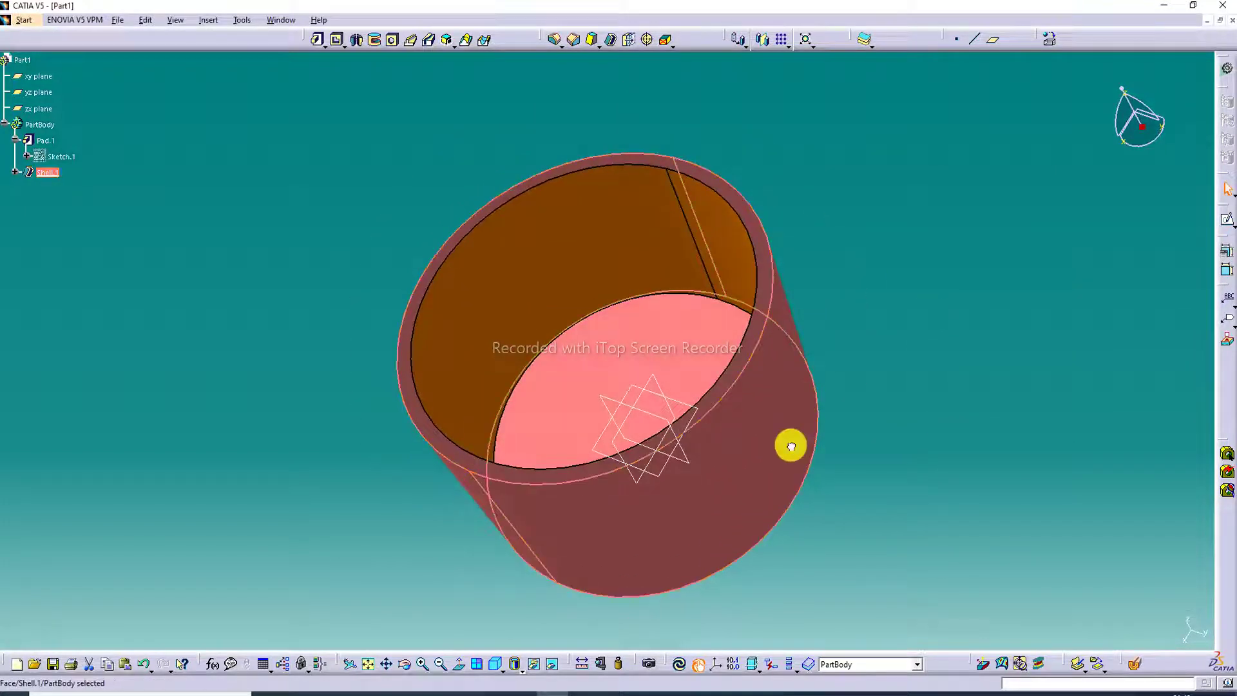
{"action": "right_click", "coordinate": [789, 443]}
{"action": "left_click", "coordinate": [825, 229]}
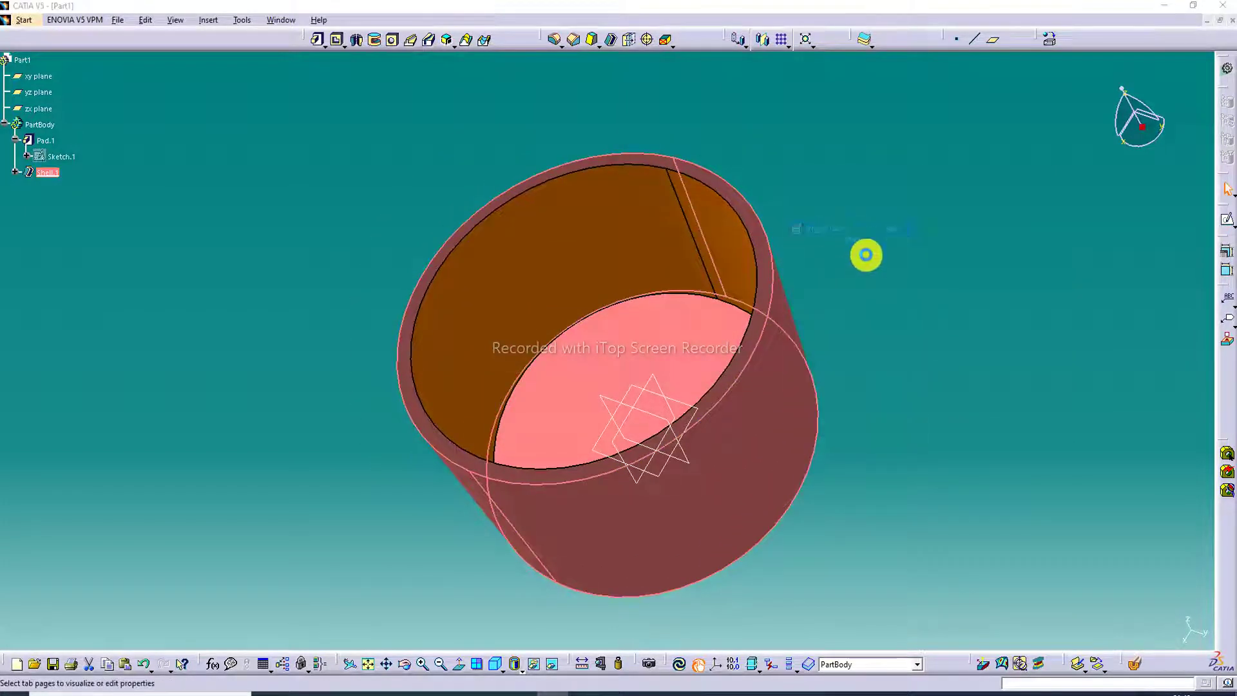
{"action": "left_click", "coordinate": [855, 256]}
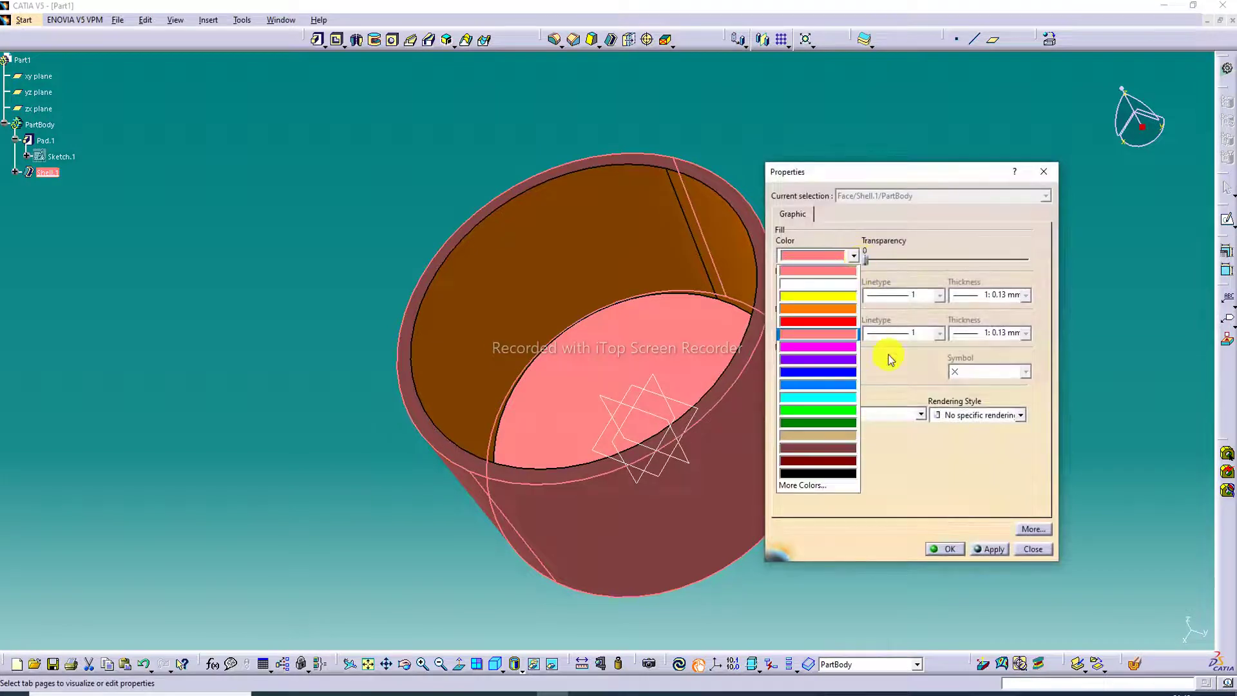
{"action": "left_click", "coordinate": [845, 351]}
{"action": "left_click", "coordinate": [946, 549]}
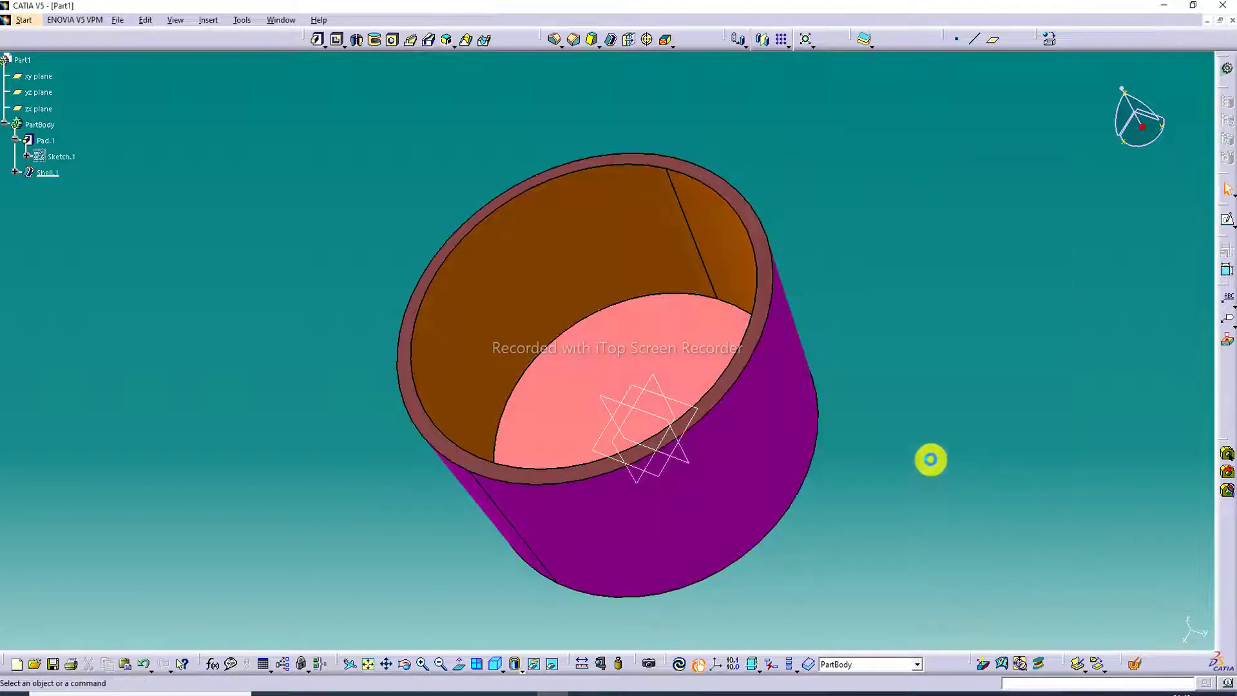
Color the outer bottom face of the shell dark blue through its graphic properties
{"action": "middle_click_drag", "start_coordinate": [887, 339], "coordinate": [431, 179]}
{"action": "left_click", "coordinate": [532, 313]}
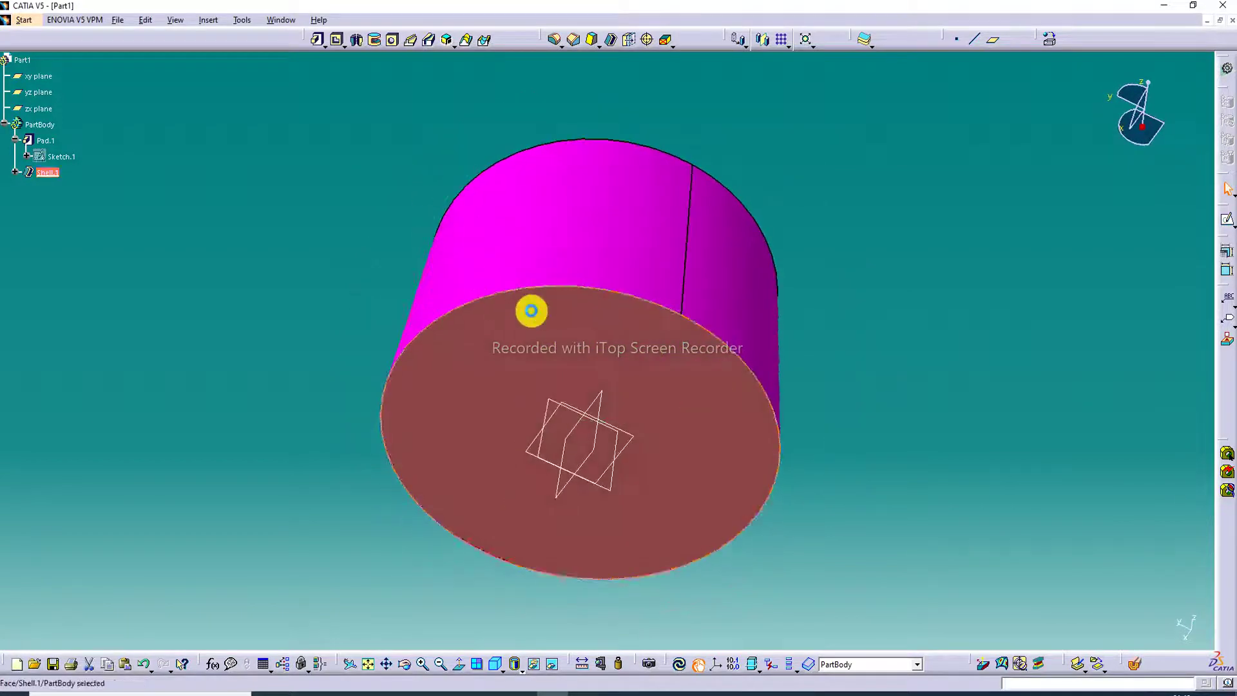
{"action": "right_click", "coordinate": [533, 312]}
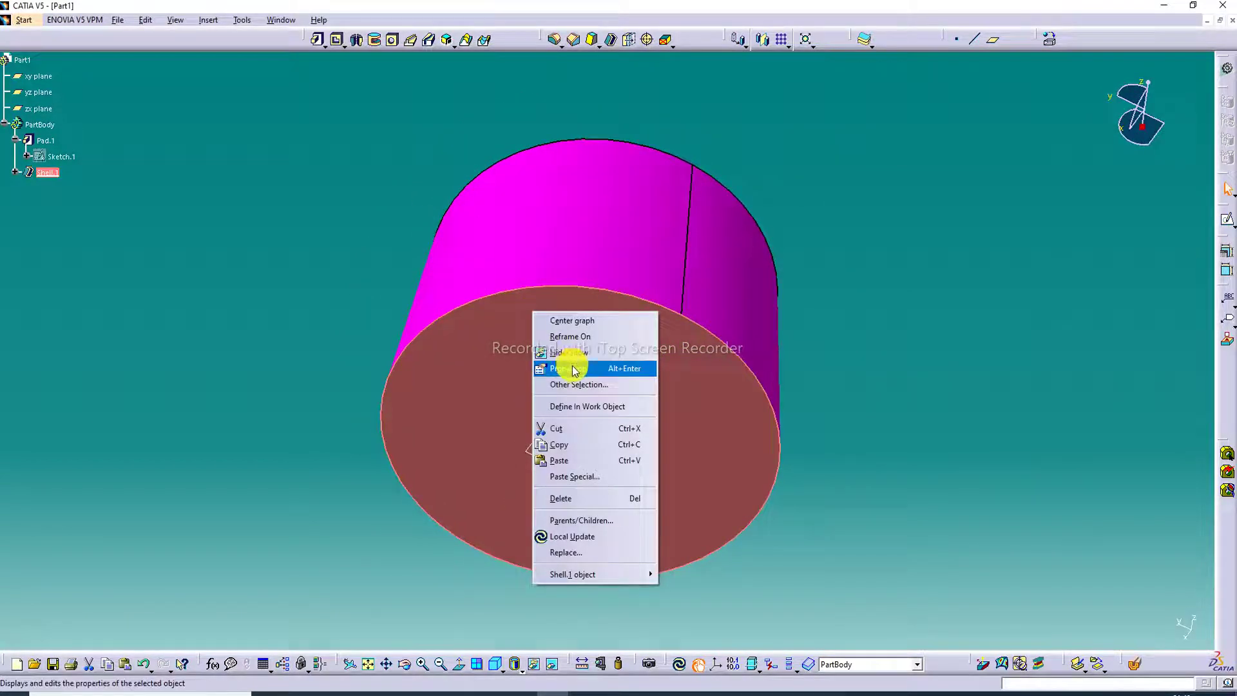
{"action": "left_click", "coordinate": [575, 370]}
{"action": "left_click", "coordinate": [852, 256]}
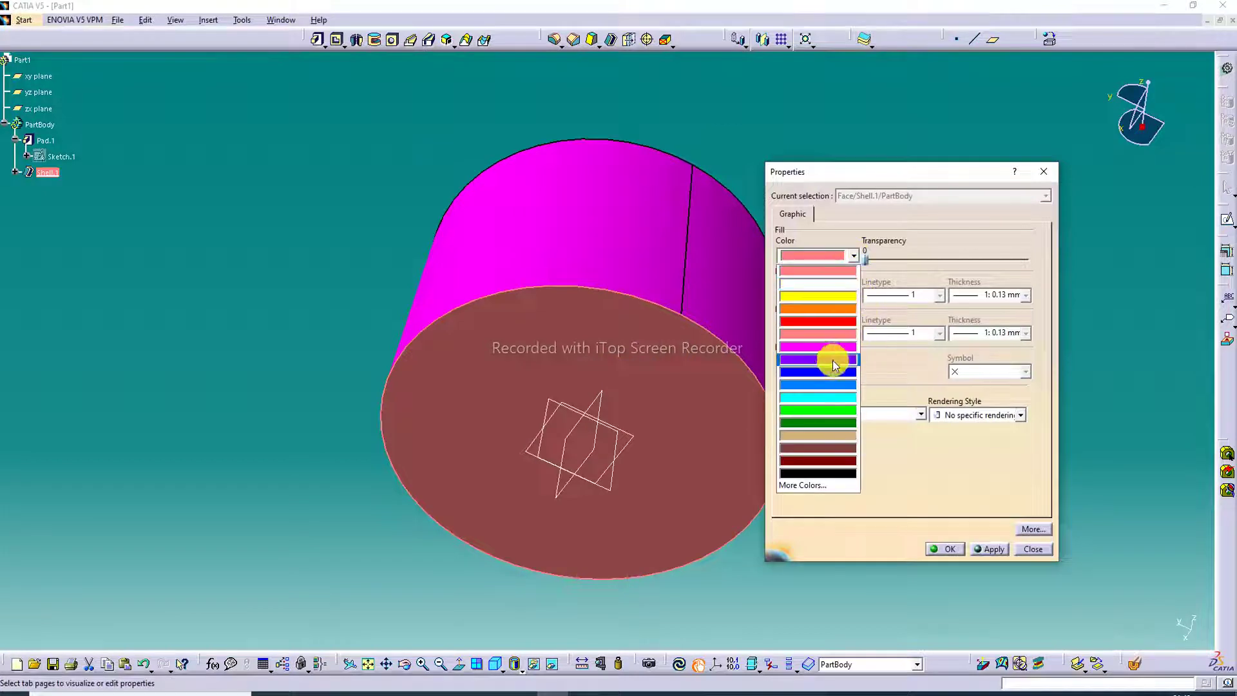
{"action": "left_click", "coordinate": [831, 370]}
{"action": "left_click", "coordinate": [947, 549]}
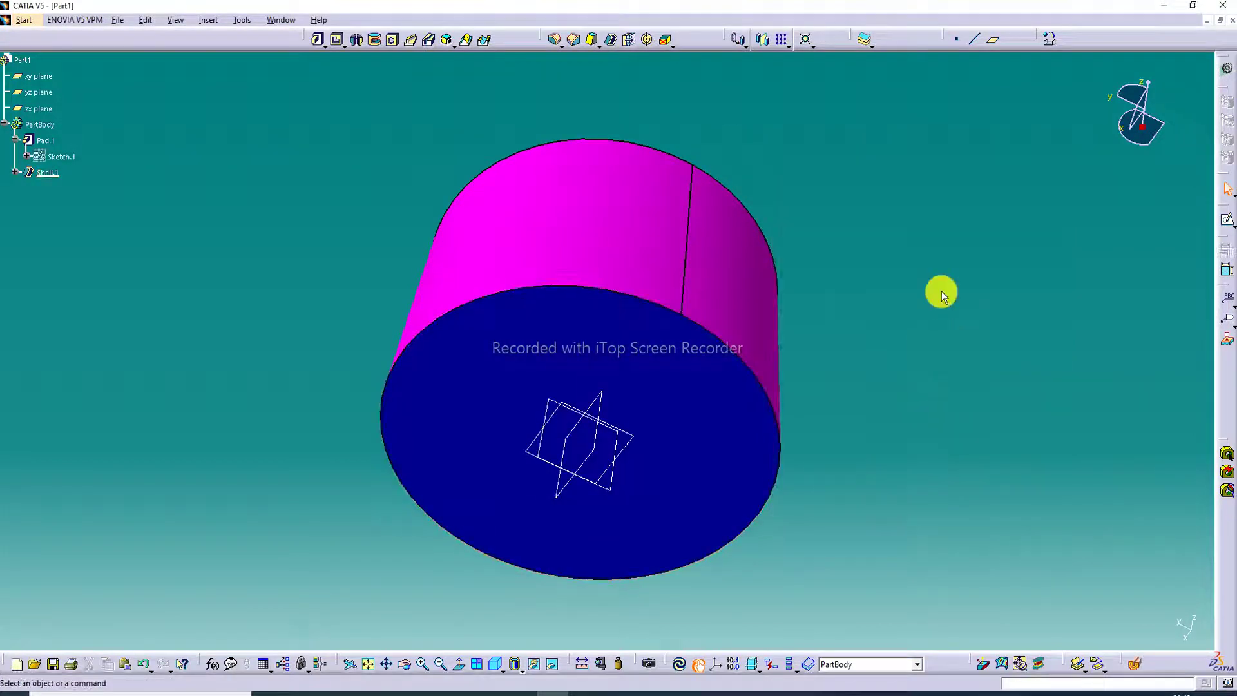
{"action": "middle_click_drag", "start_coordinate": [936, 221], "coordinate": [442, 229]}
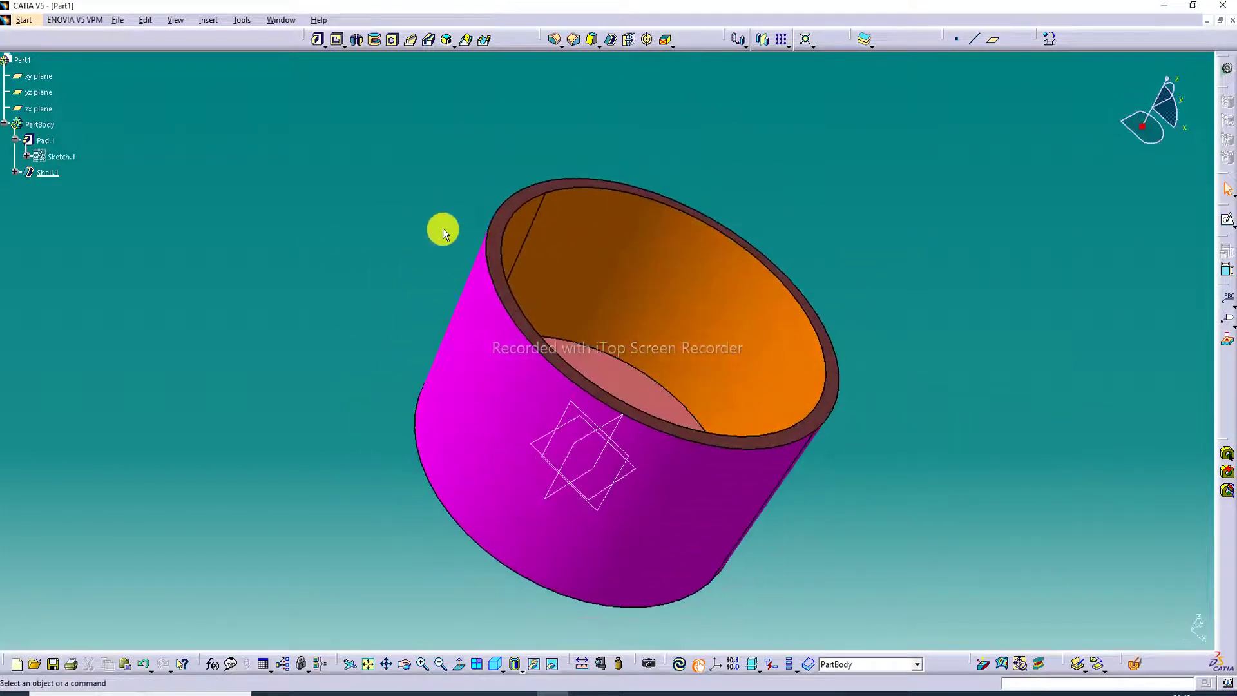
Color the inner bottom face of the shell blue through its graphic properties
{"action": "middle_click_drag", "start_coordinate": [728, 272], "coordinate": [640, 342]}
{"action": "right_click", "coordinate": [640, 342]}
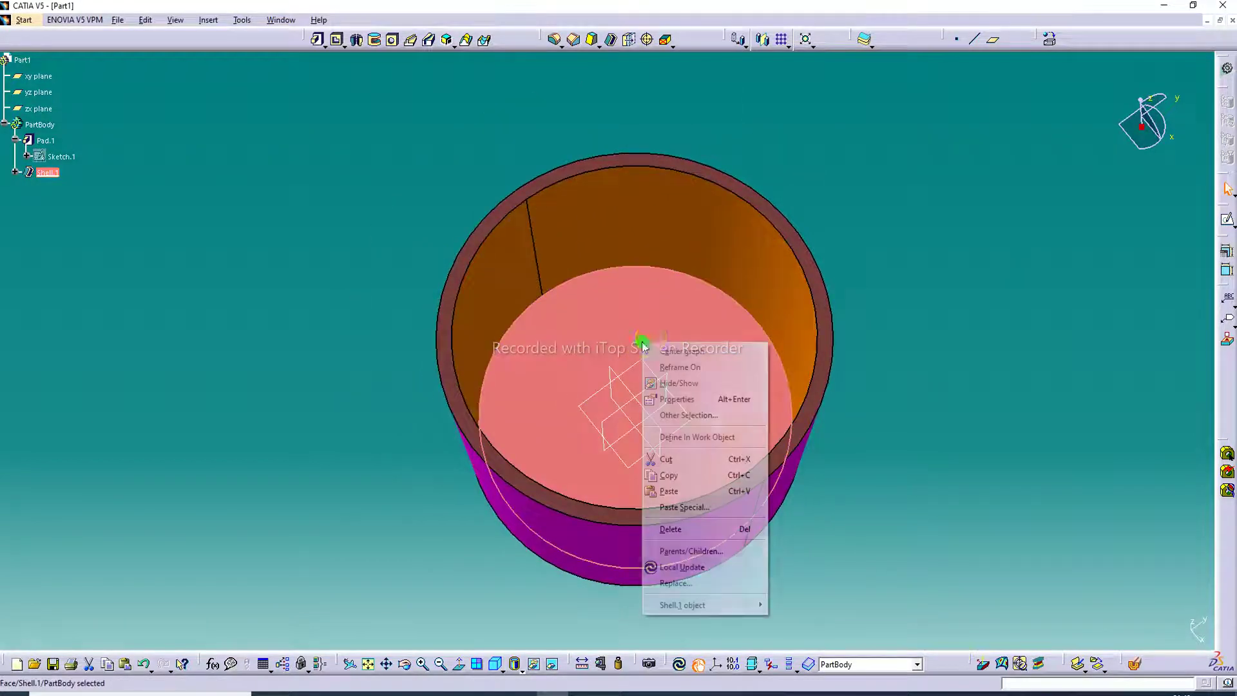
{"action": "left_click", "coordinate": [684, 399]}
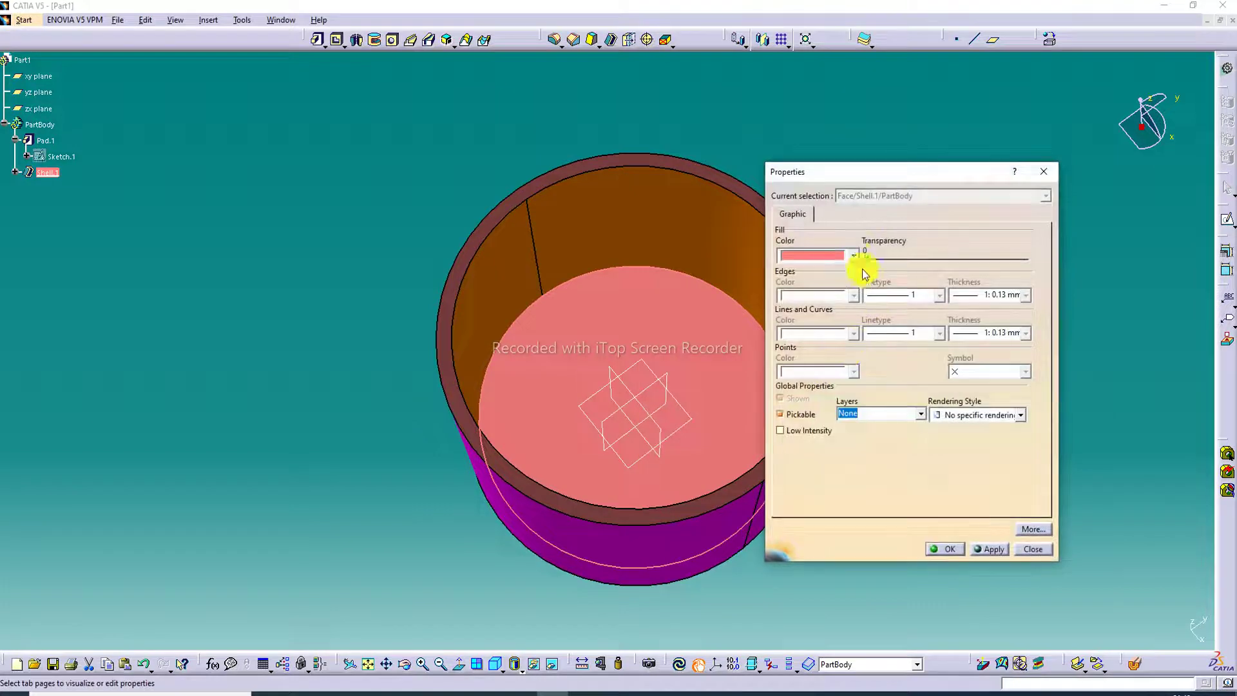
{"action": "left_click", "coordinate": [850, 257]}
{"action": "left_click", "coordinate": [831, 375]}
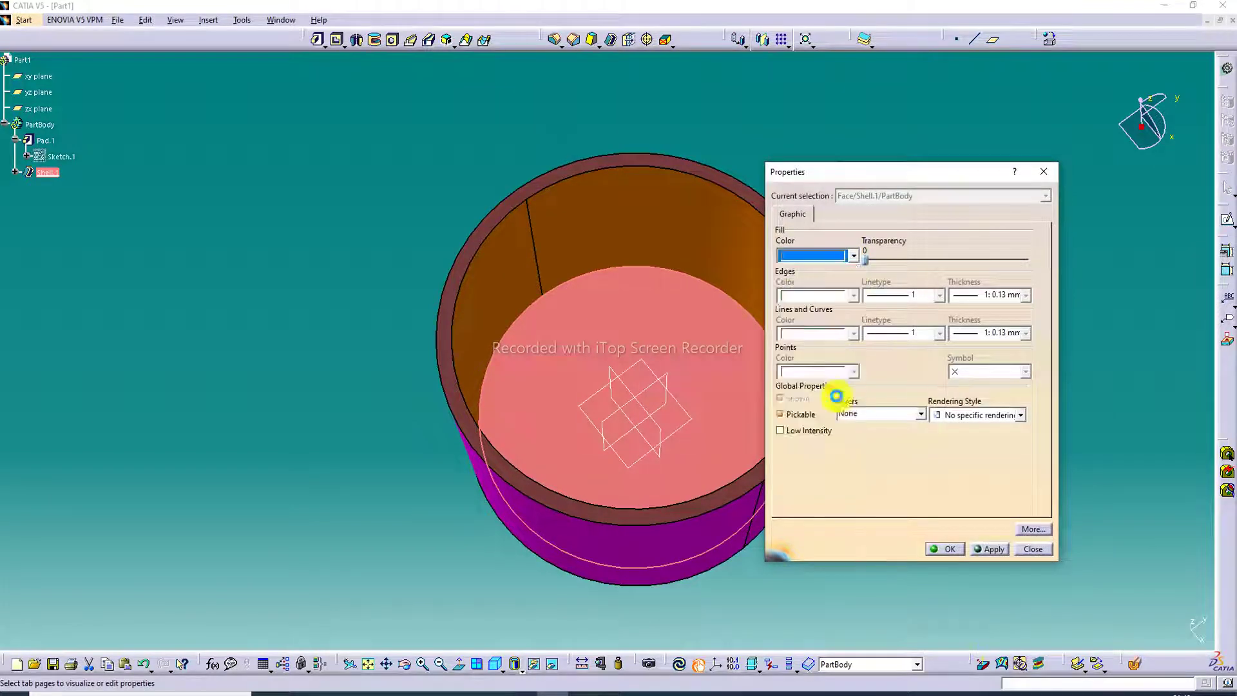
{"action": "left_click", "coordinate": [945, 549]}
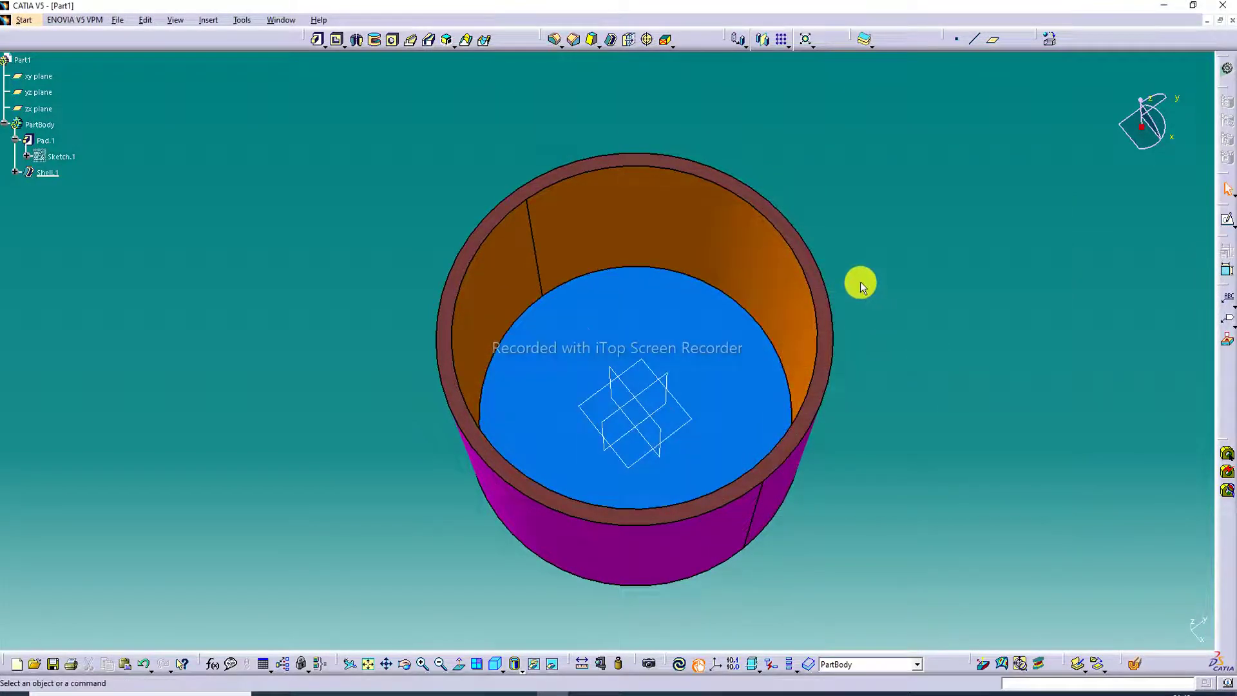
Edit the shell to use a default inside thickness of 3 mm and a default outside thickness of 2 mm
{"action": "middle_click_drag", "start_coordinate": [862, 282], "coordinate": [950, 366]}
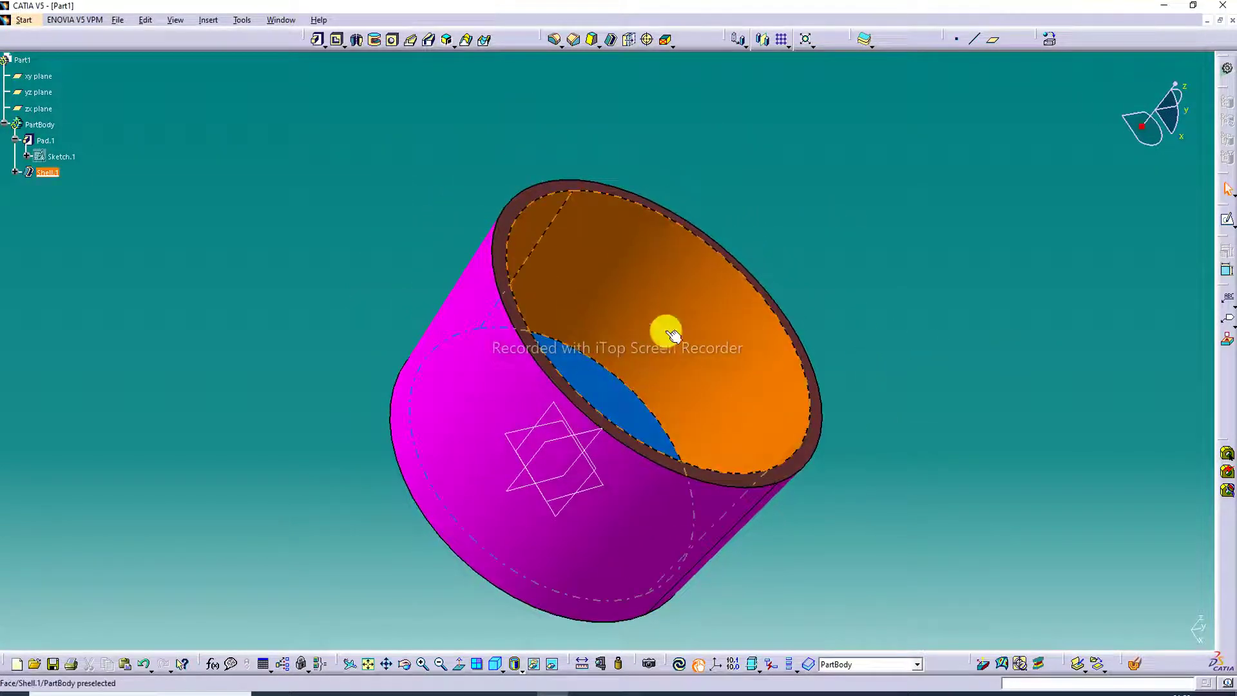
{"action": "double_click", "coordinate": [608, 368]}
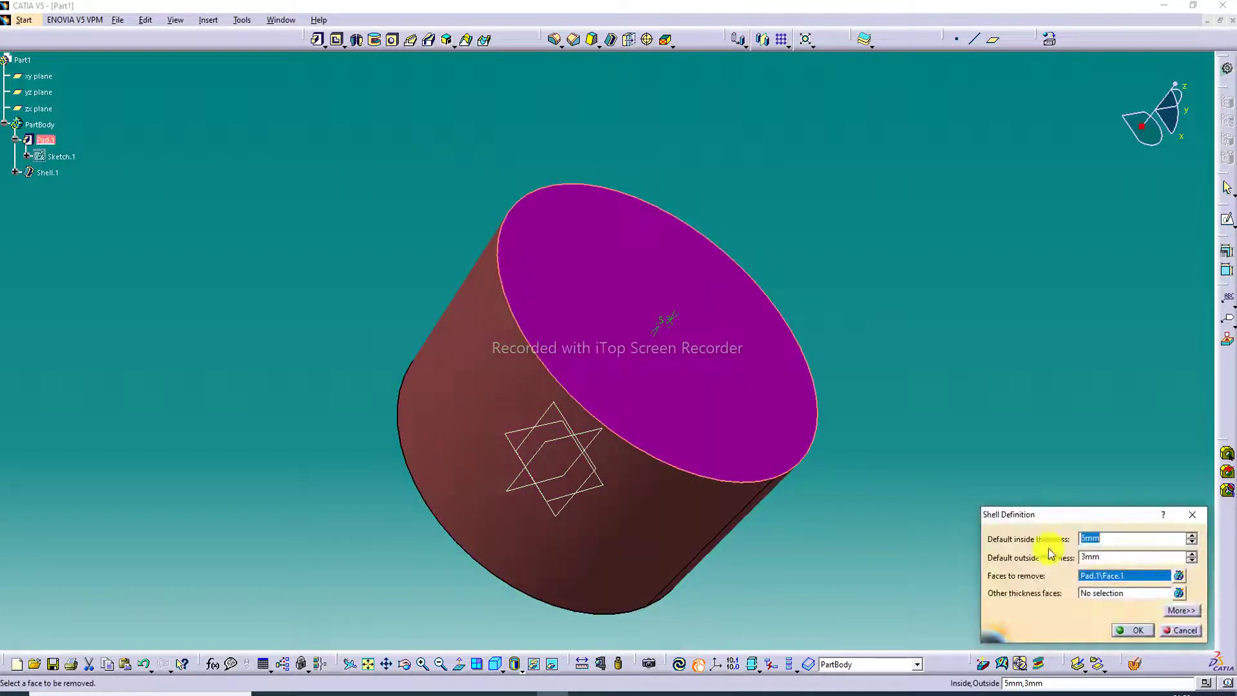
{"action": "left_click", "coordinate": [1192, 542]}
{"action": "left_click", "coordinate": [1192, 561]}
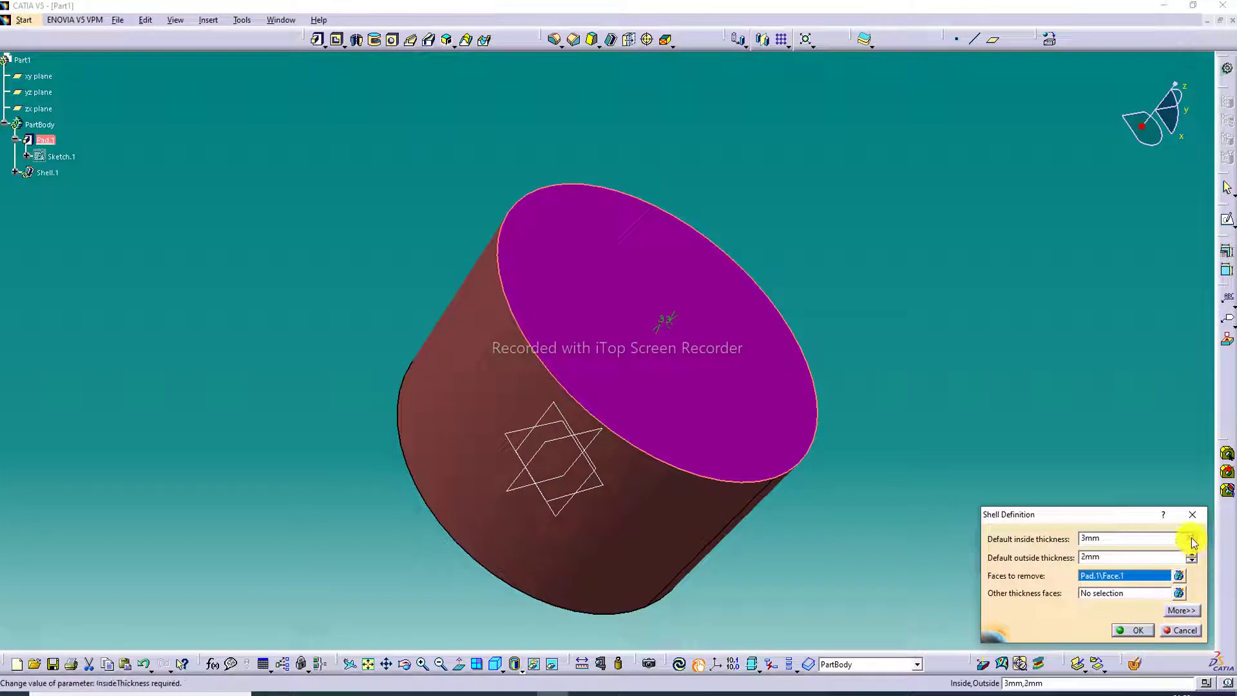
{"action": "left_click", "coordinate": [1132, 631]}
{"action": "middle_click_drag", "start_coordinate": [949, 331], "coordinate": [894, 261]}
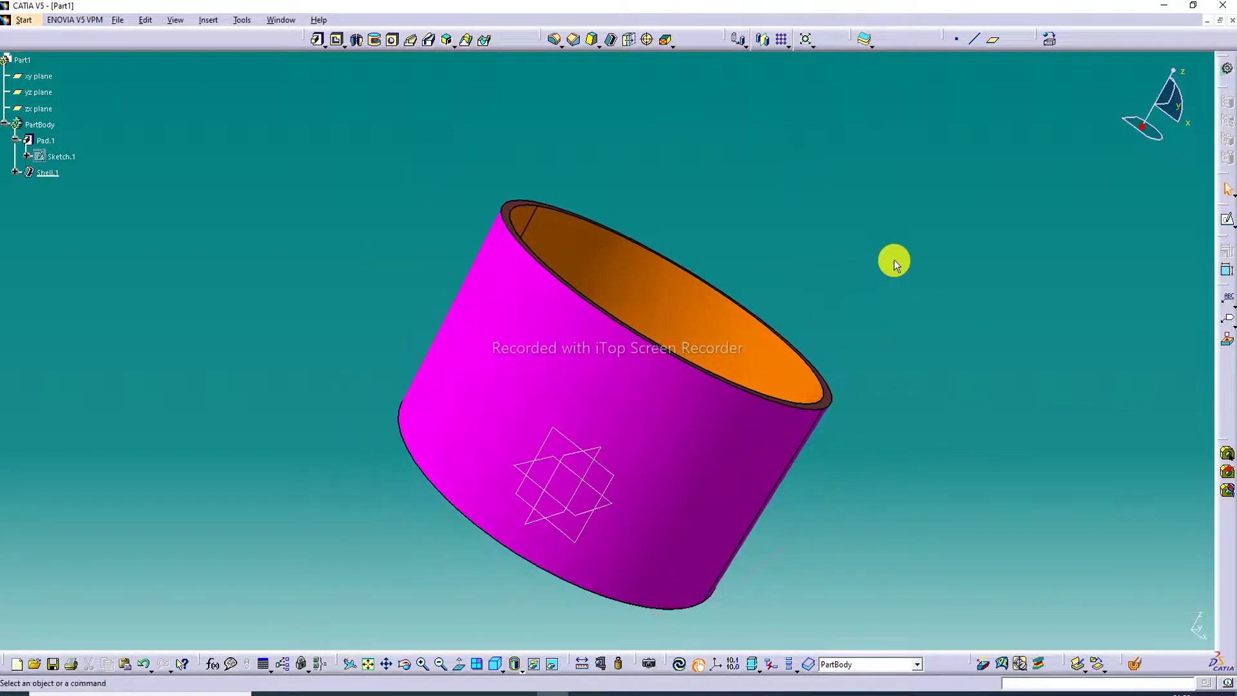
{"action": "middle_click_drag", "start_coordinate": [878, 379], "coordinate": [682, 467]}
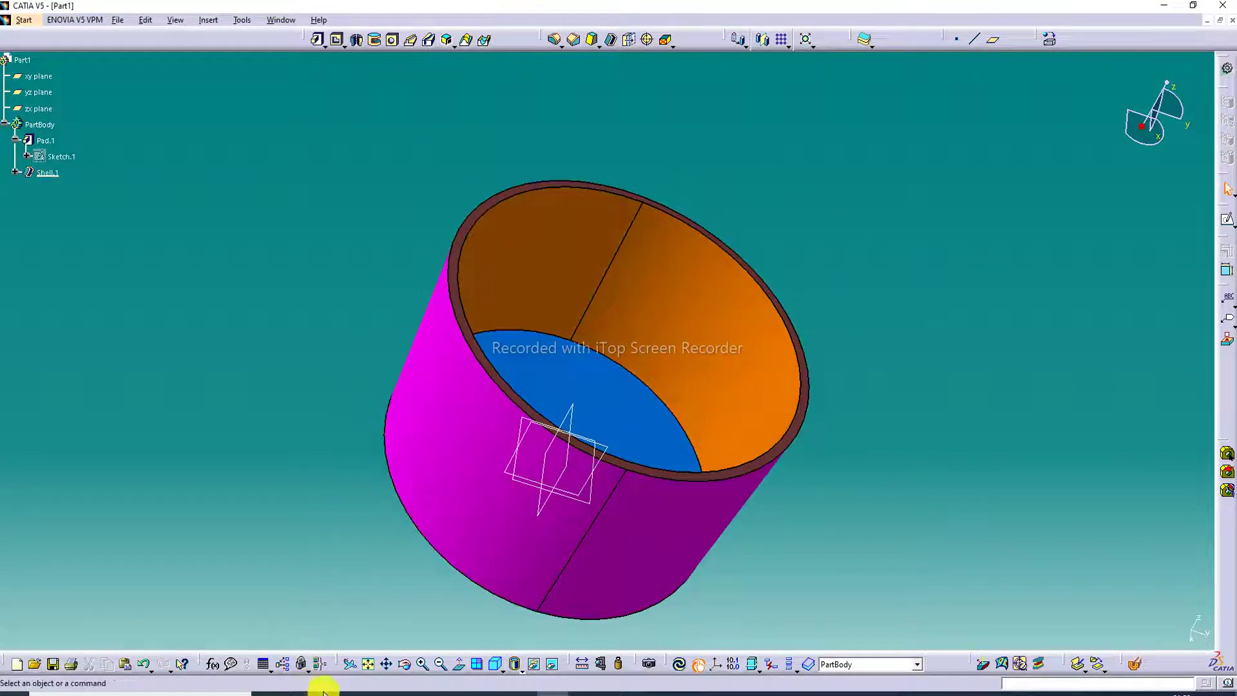
{"action": "left_click", "coordinate": [368, 663]}
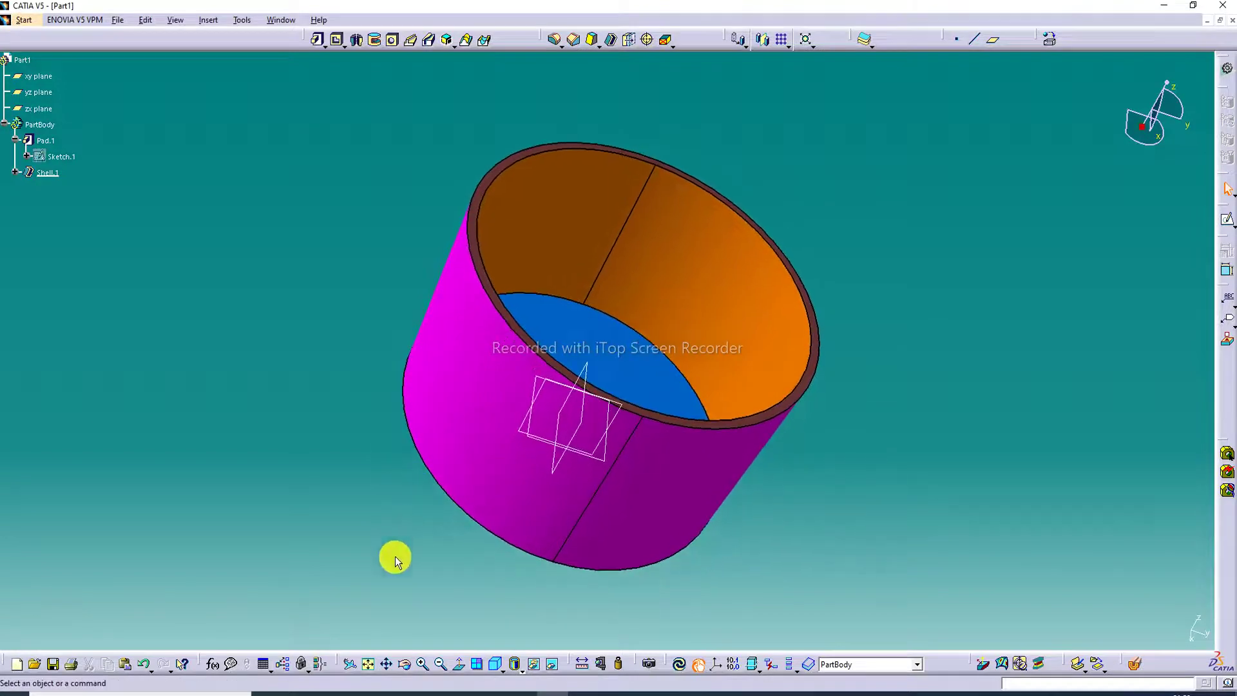
Switch to the browser showing the CATIA LECTURE-39, SHELL.pdf document
{"action": "left_click", "coordinate": [426, 692]}
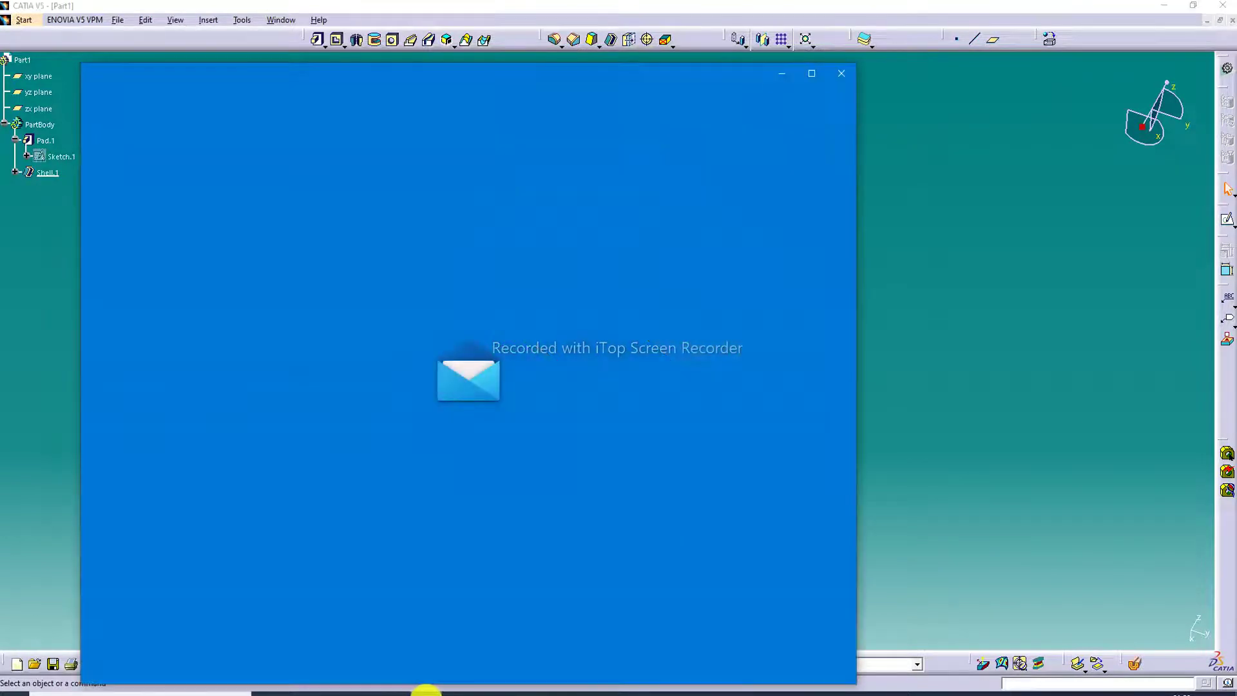
{"action": "left_click", "coordinate": [426, 692]}
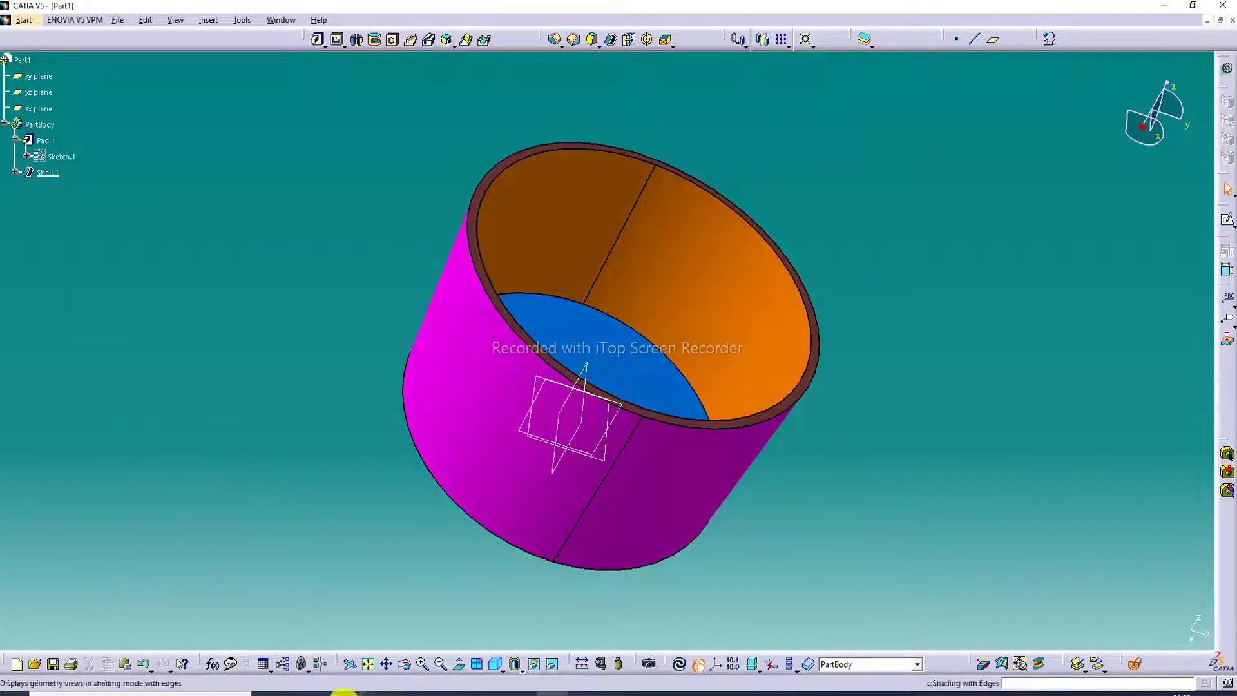
{"action": "left_click", "coordinate": [351, 693]}
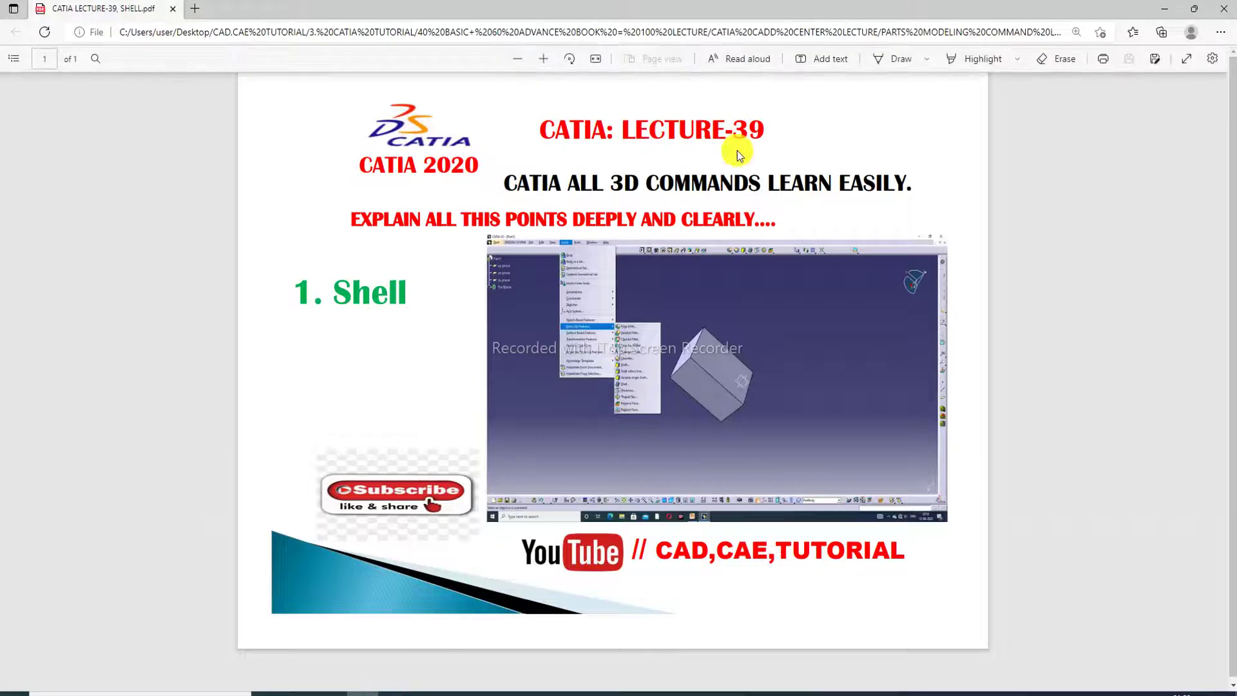